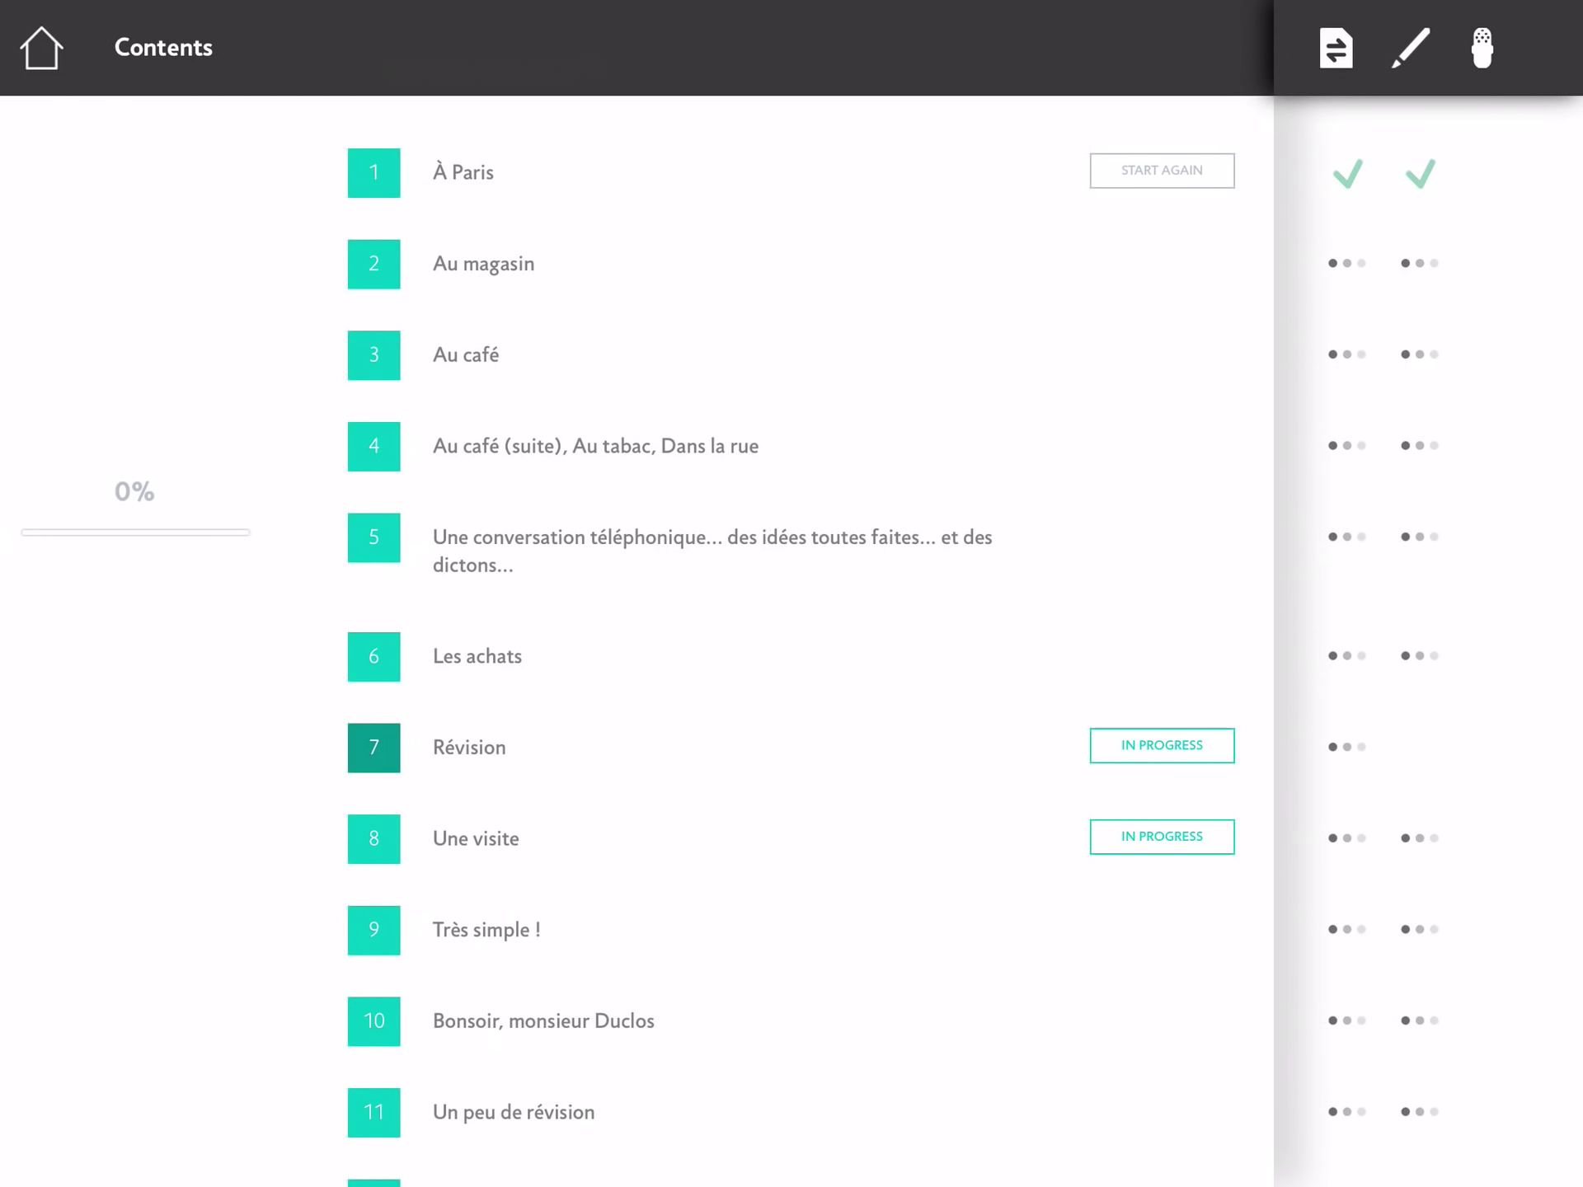
pyautogui.scroll(-10, 963, 640)
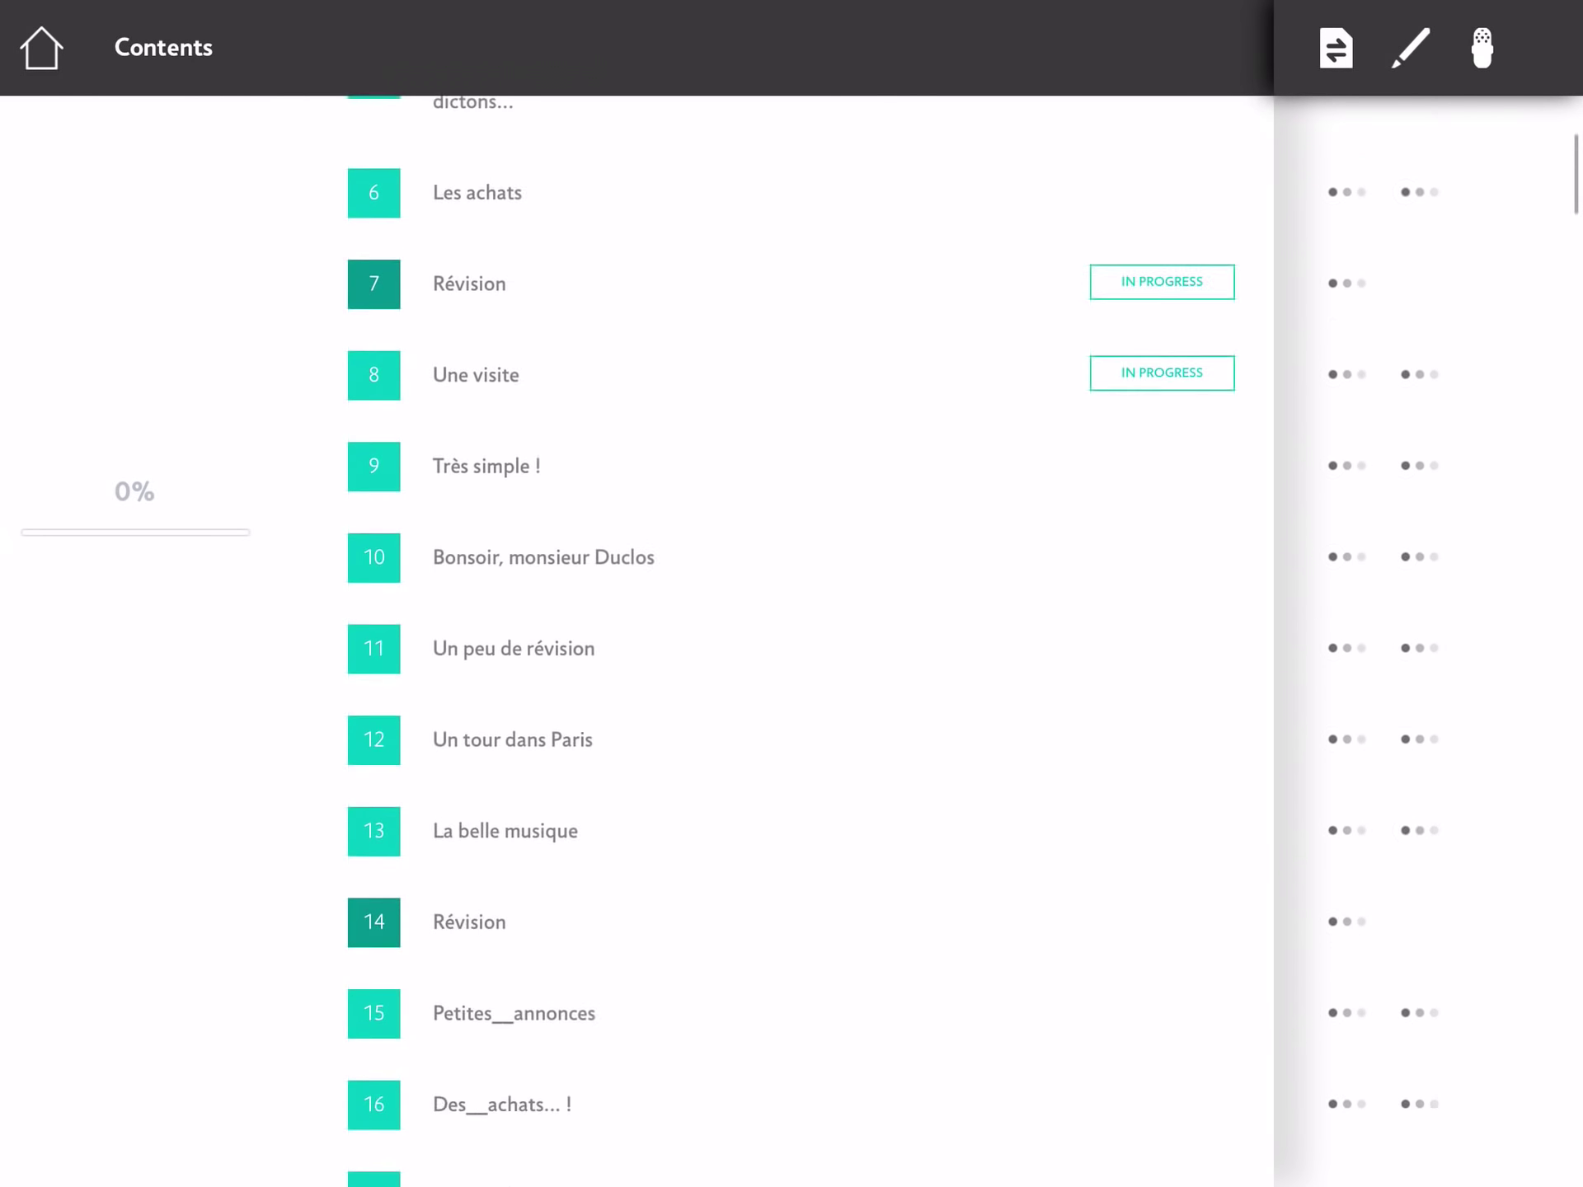
pyautogui.scroll(-10, 893, 641)
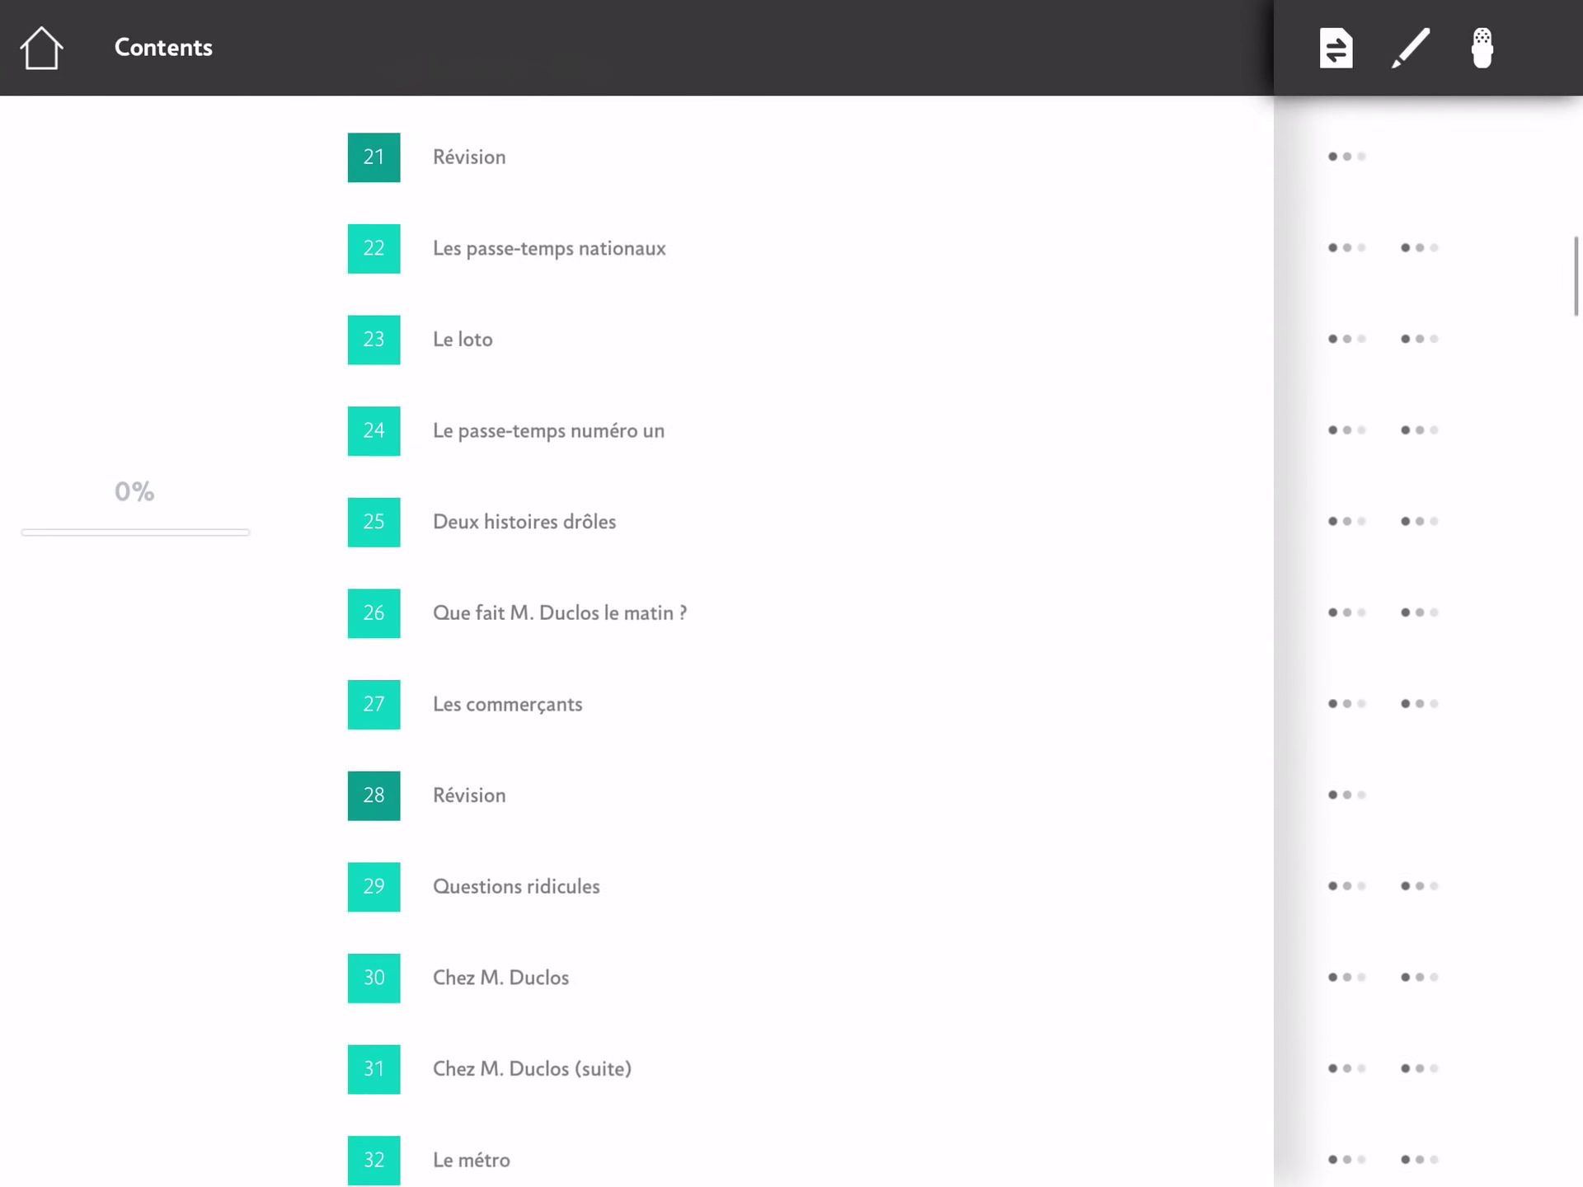
pyautogui.scroll(15, 893, 641)
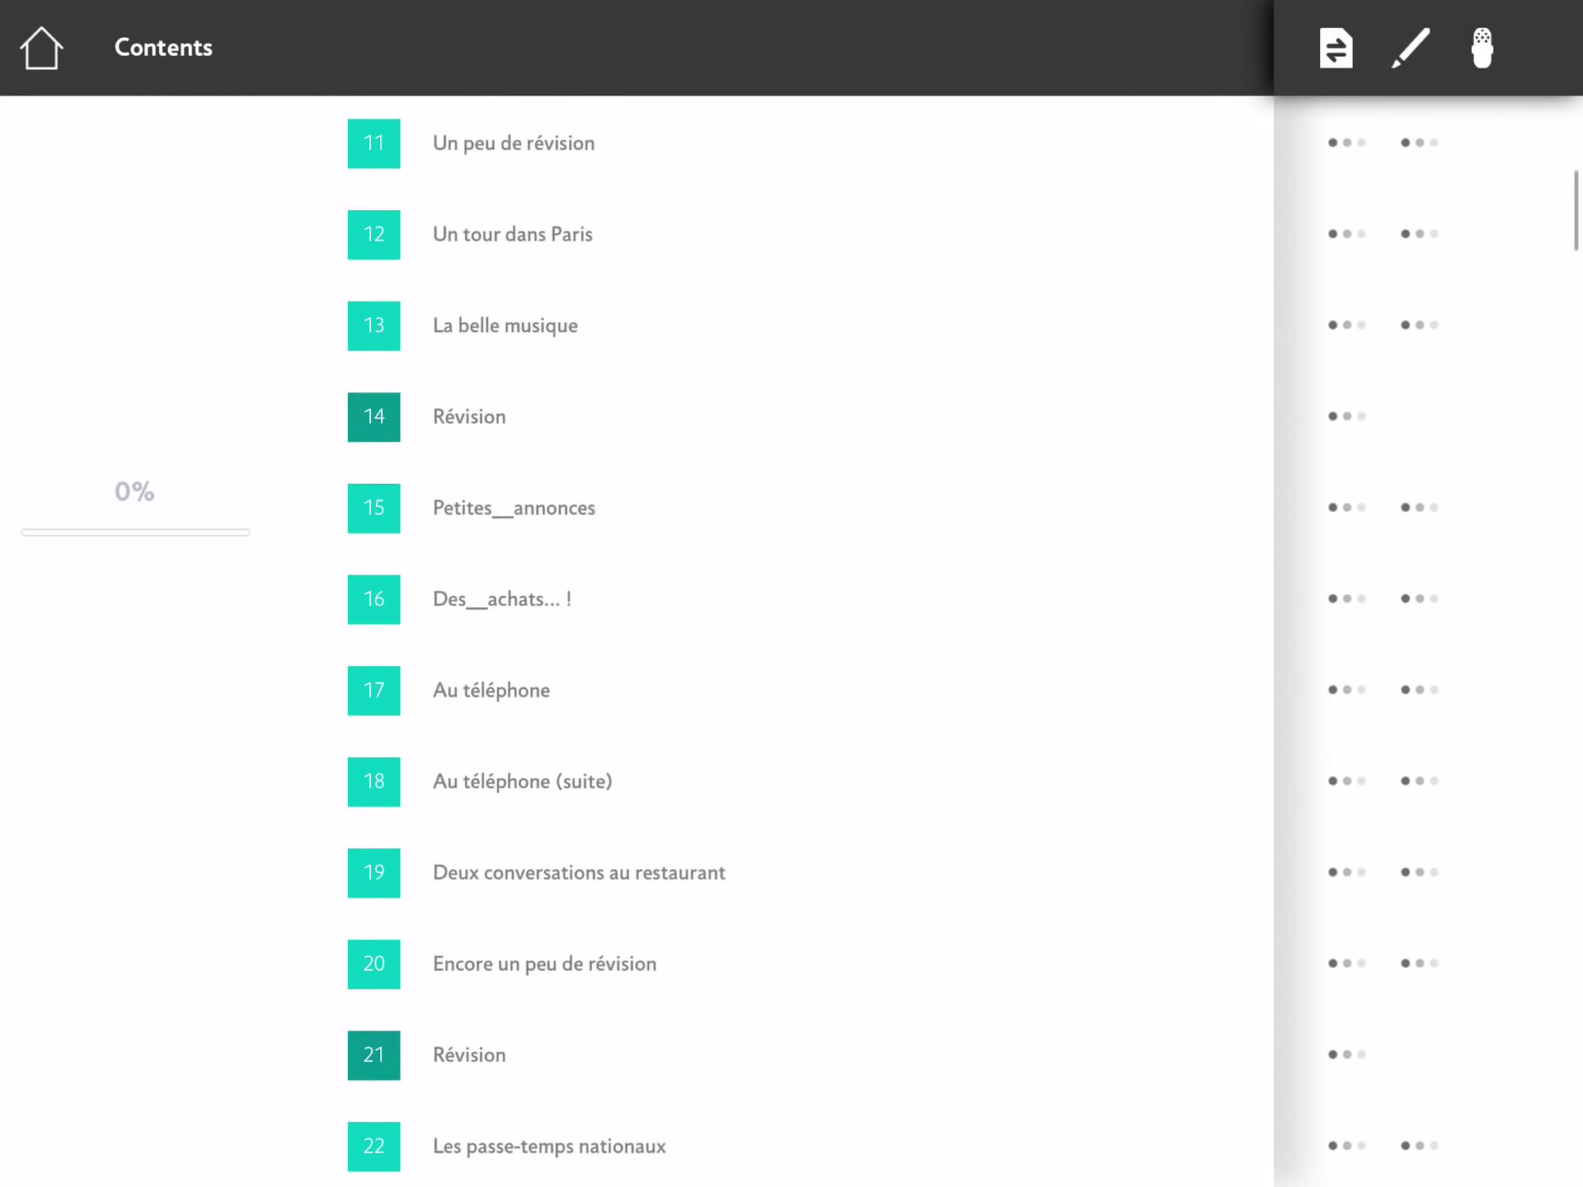
pyautogui.scroll(5, 378, 173)
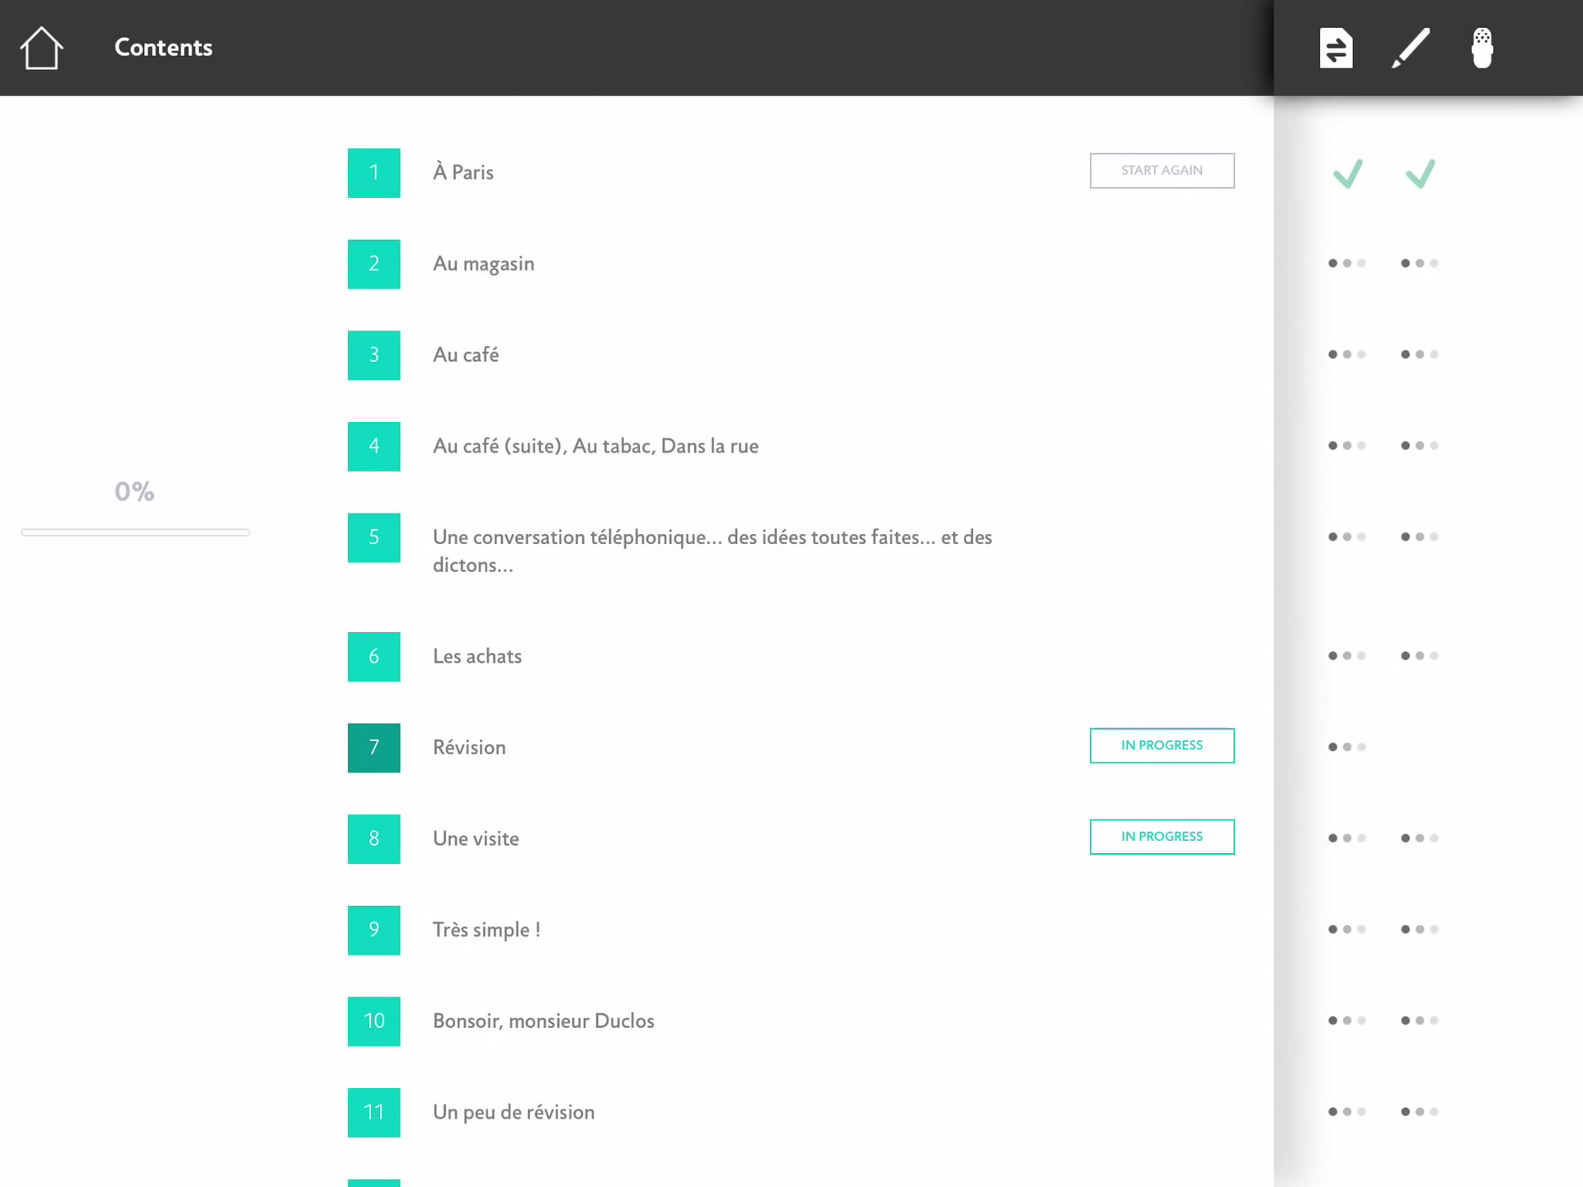
pyautogui.click(1147, 795)
pyautogui.click(208, 526)
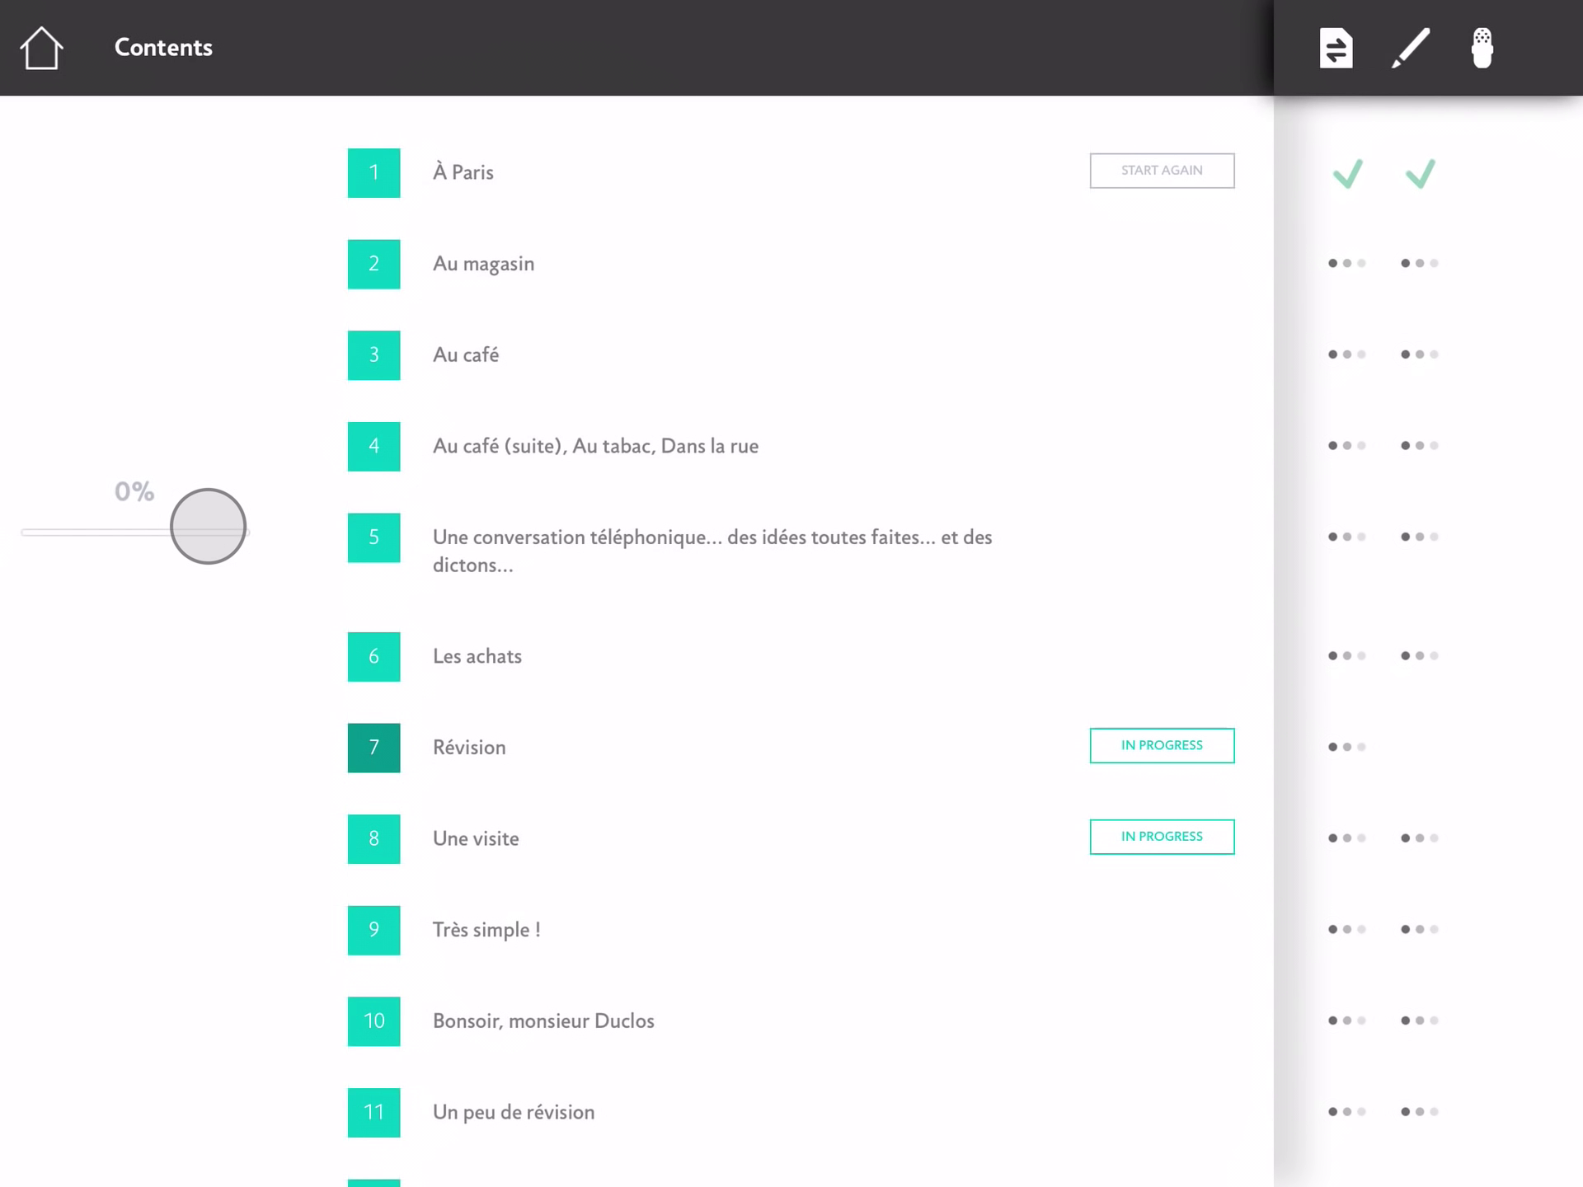
pyautogui.moveTo(1344, 171); pyautogui.dragTo(1421, 173)
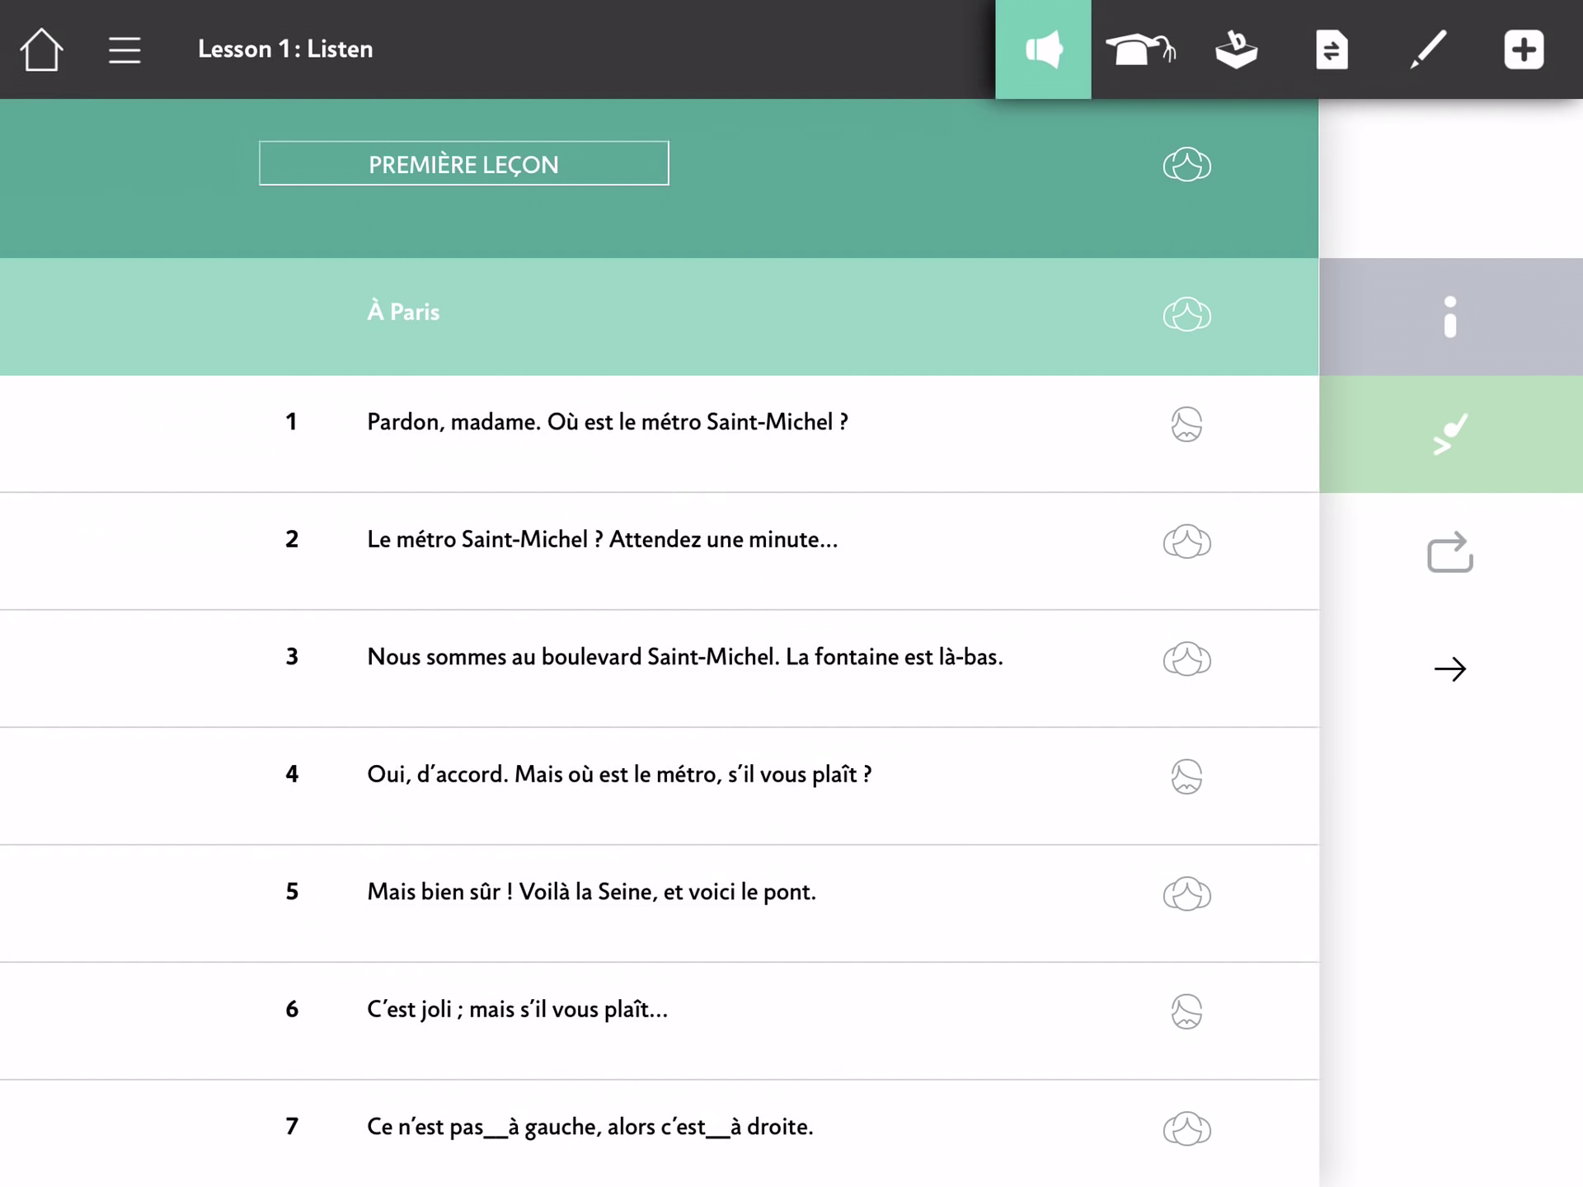
# Read the liaison tip, play the Lesson 1 dialogue audio, and move to studying 'À Paris'.
pyautogui.click(1450, 320)
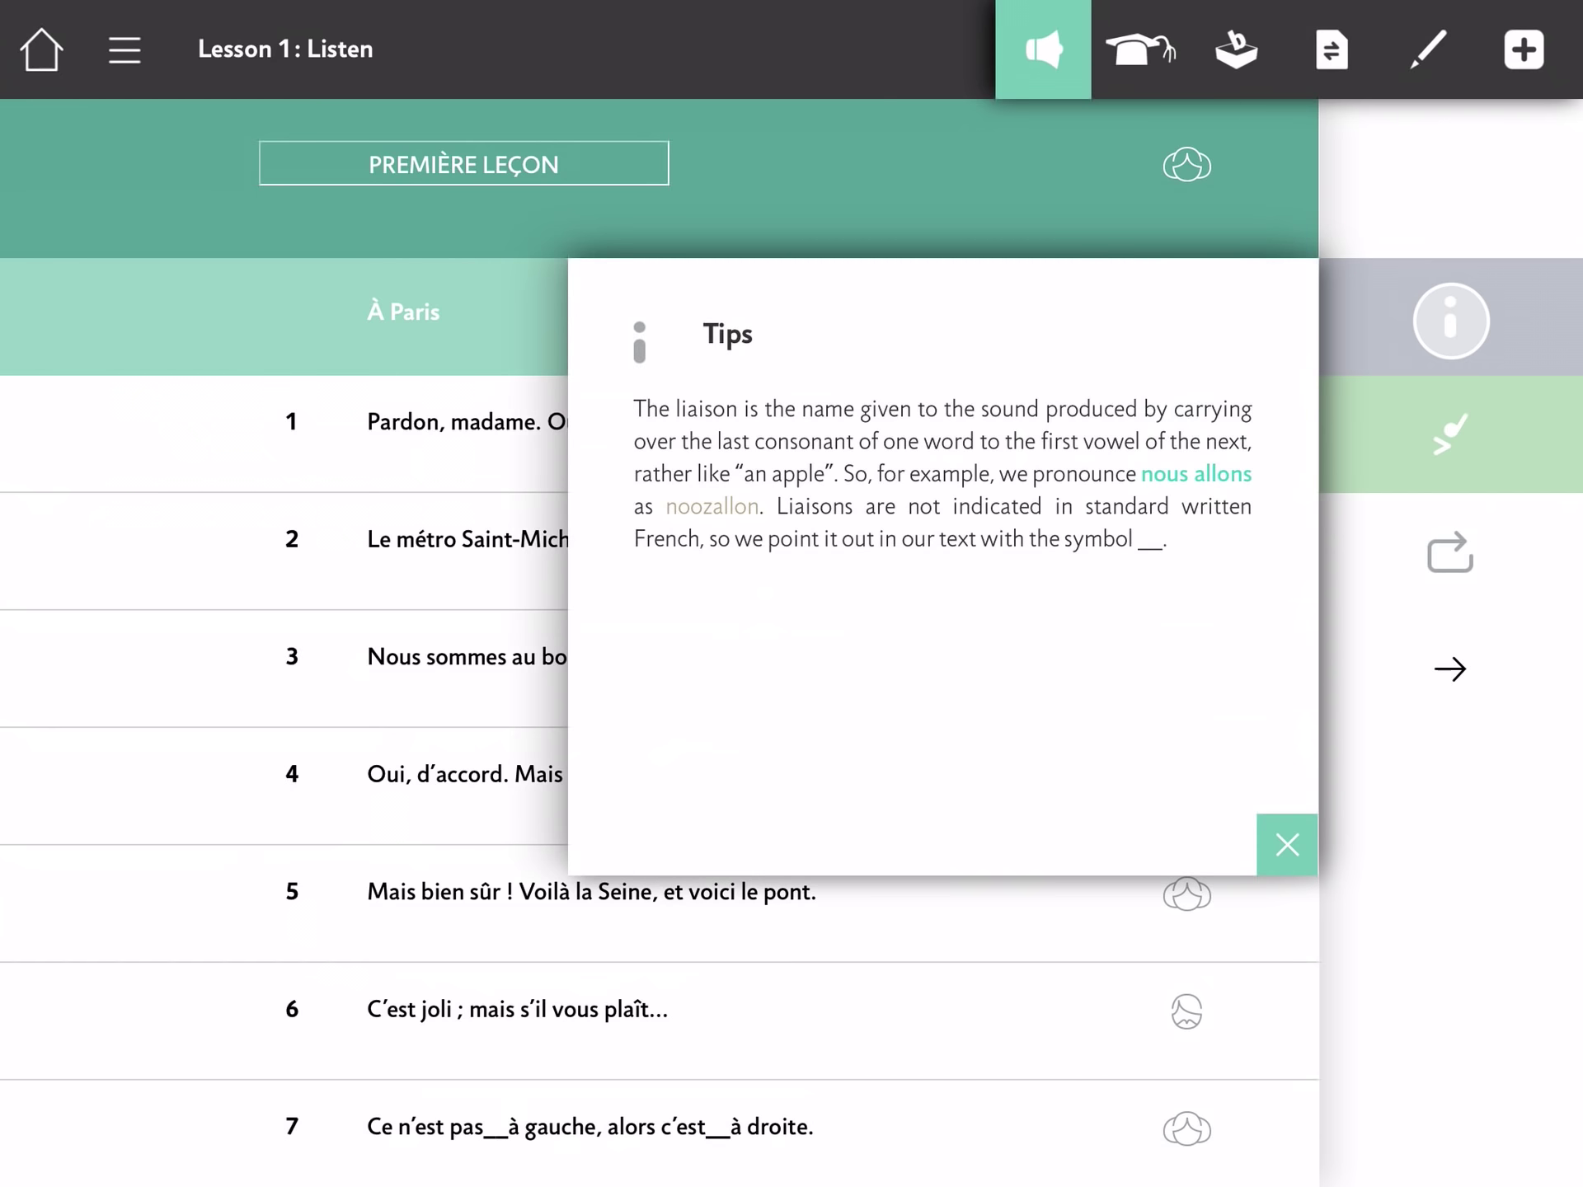
pyautogui.click(1287, 844)
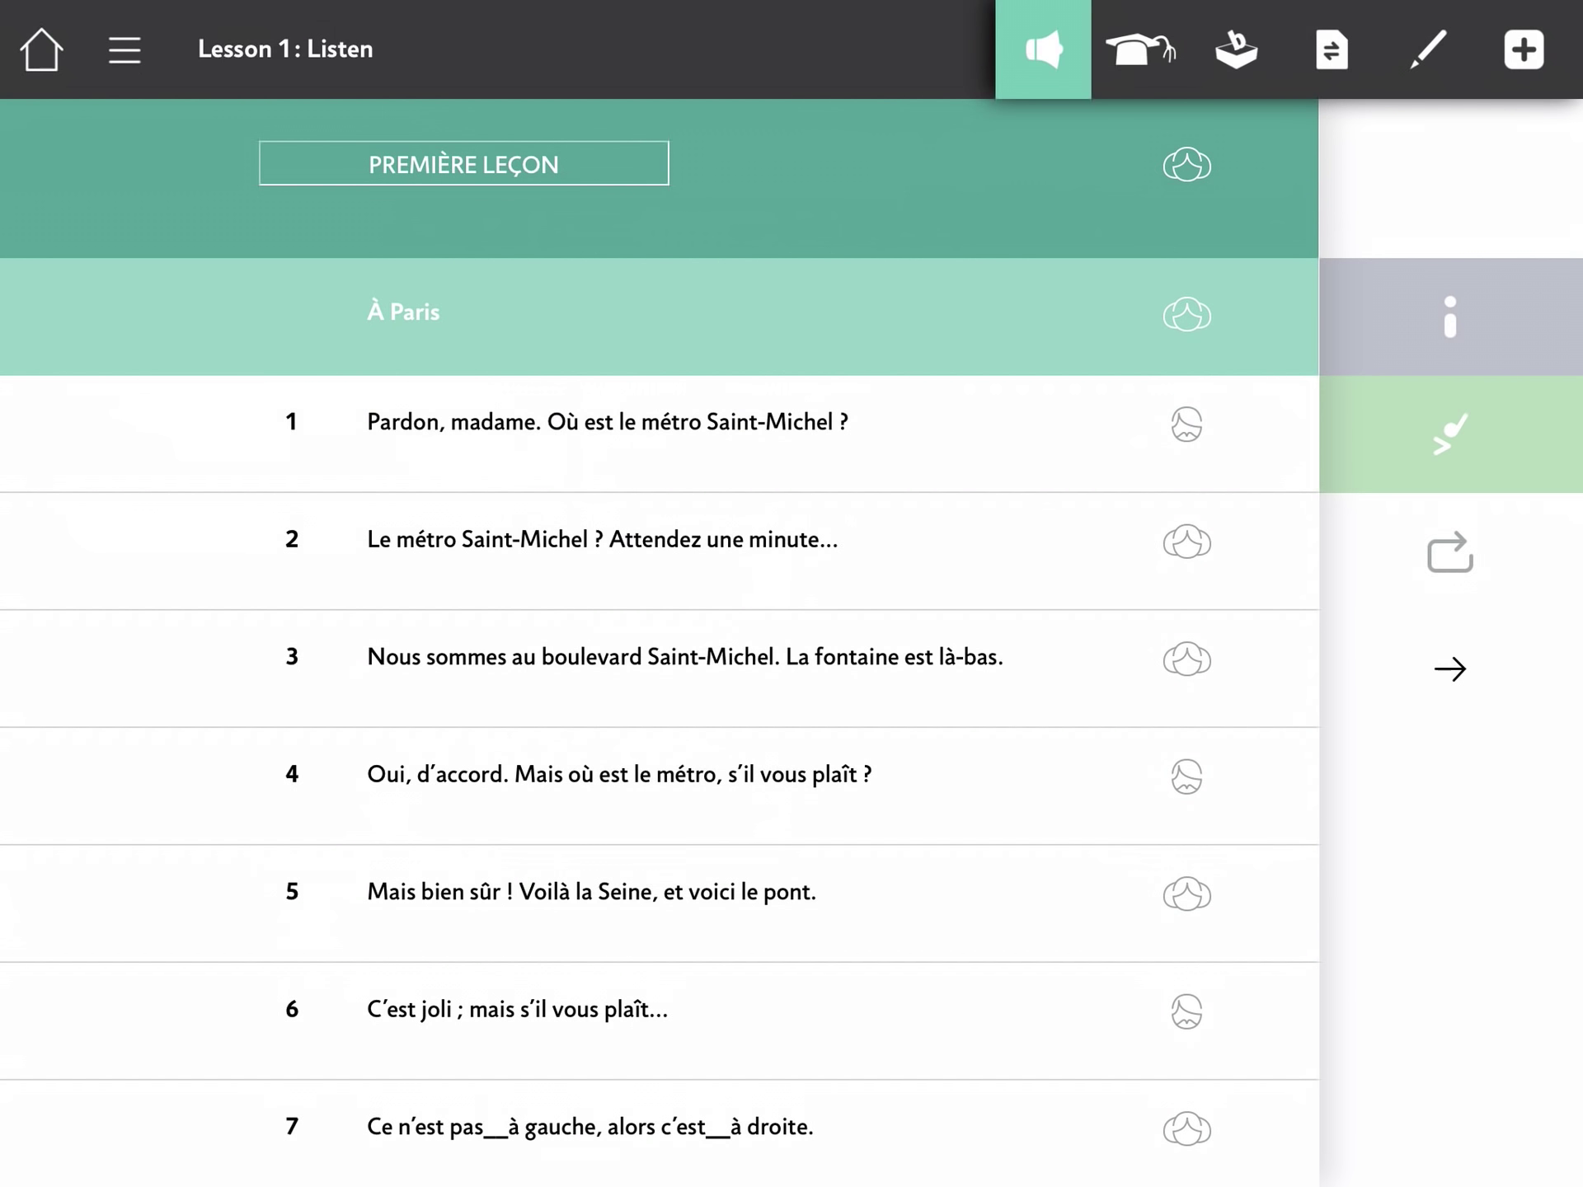
pyautogui.click(1450, 438)
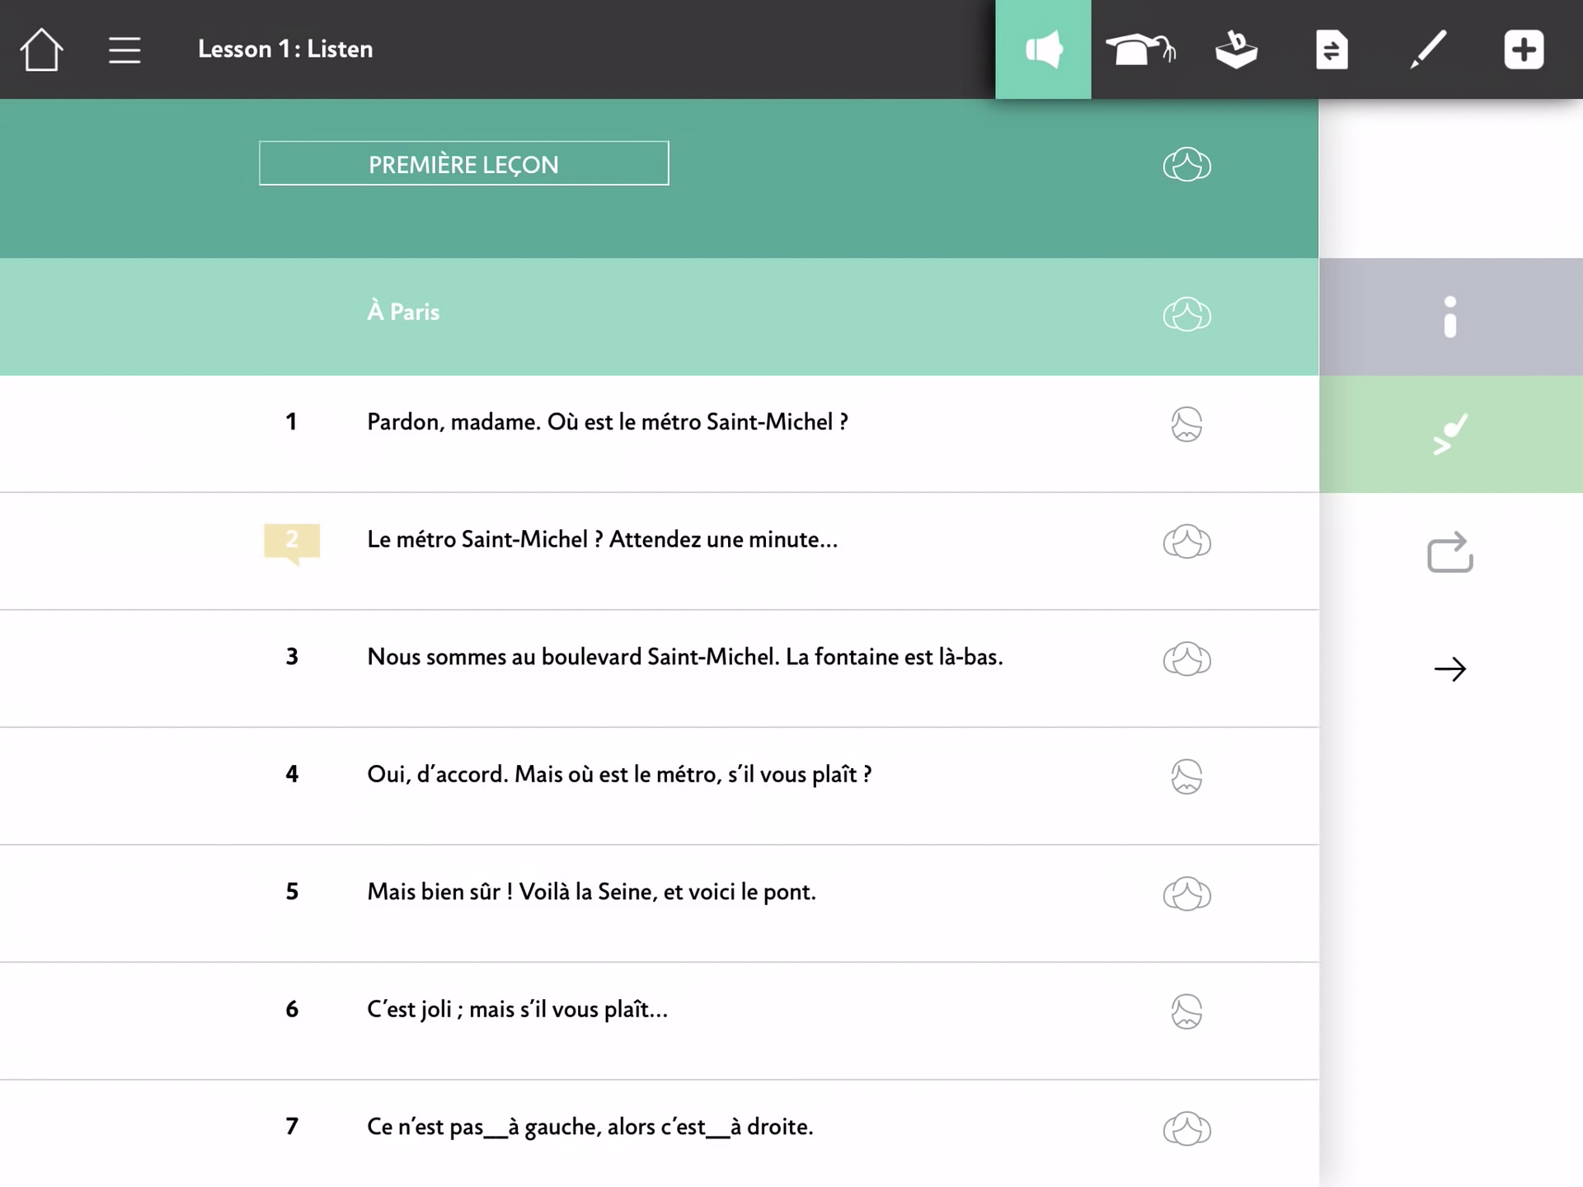
pyautogui.click(1449, 669)
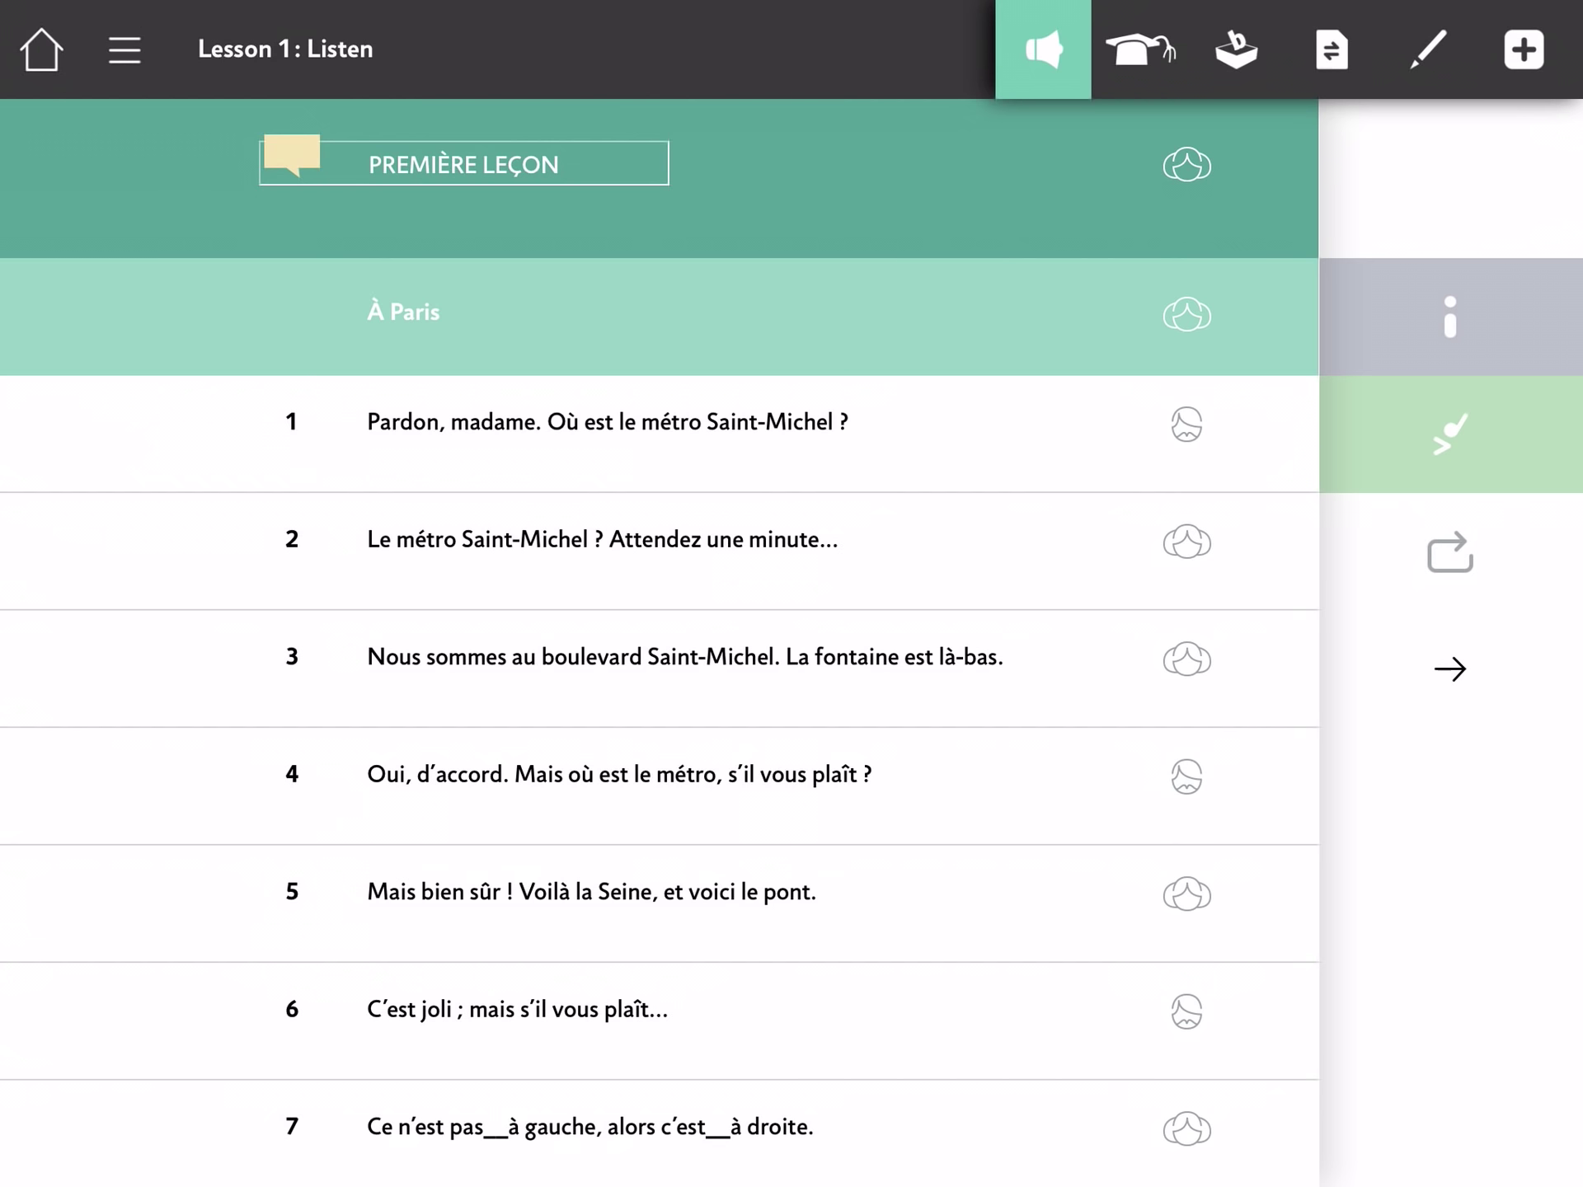
pyautogui.click(1450, 551)
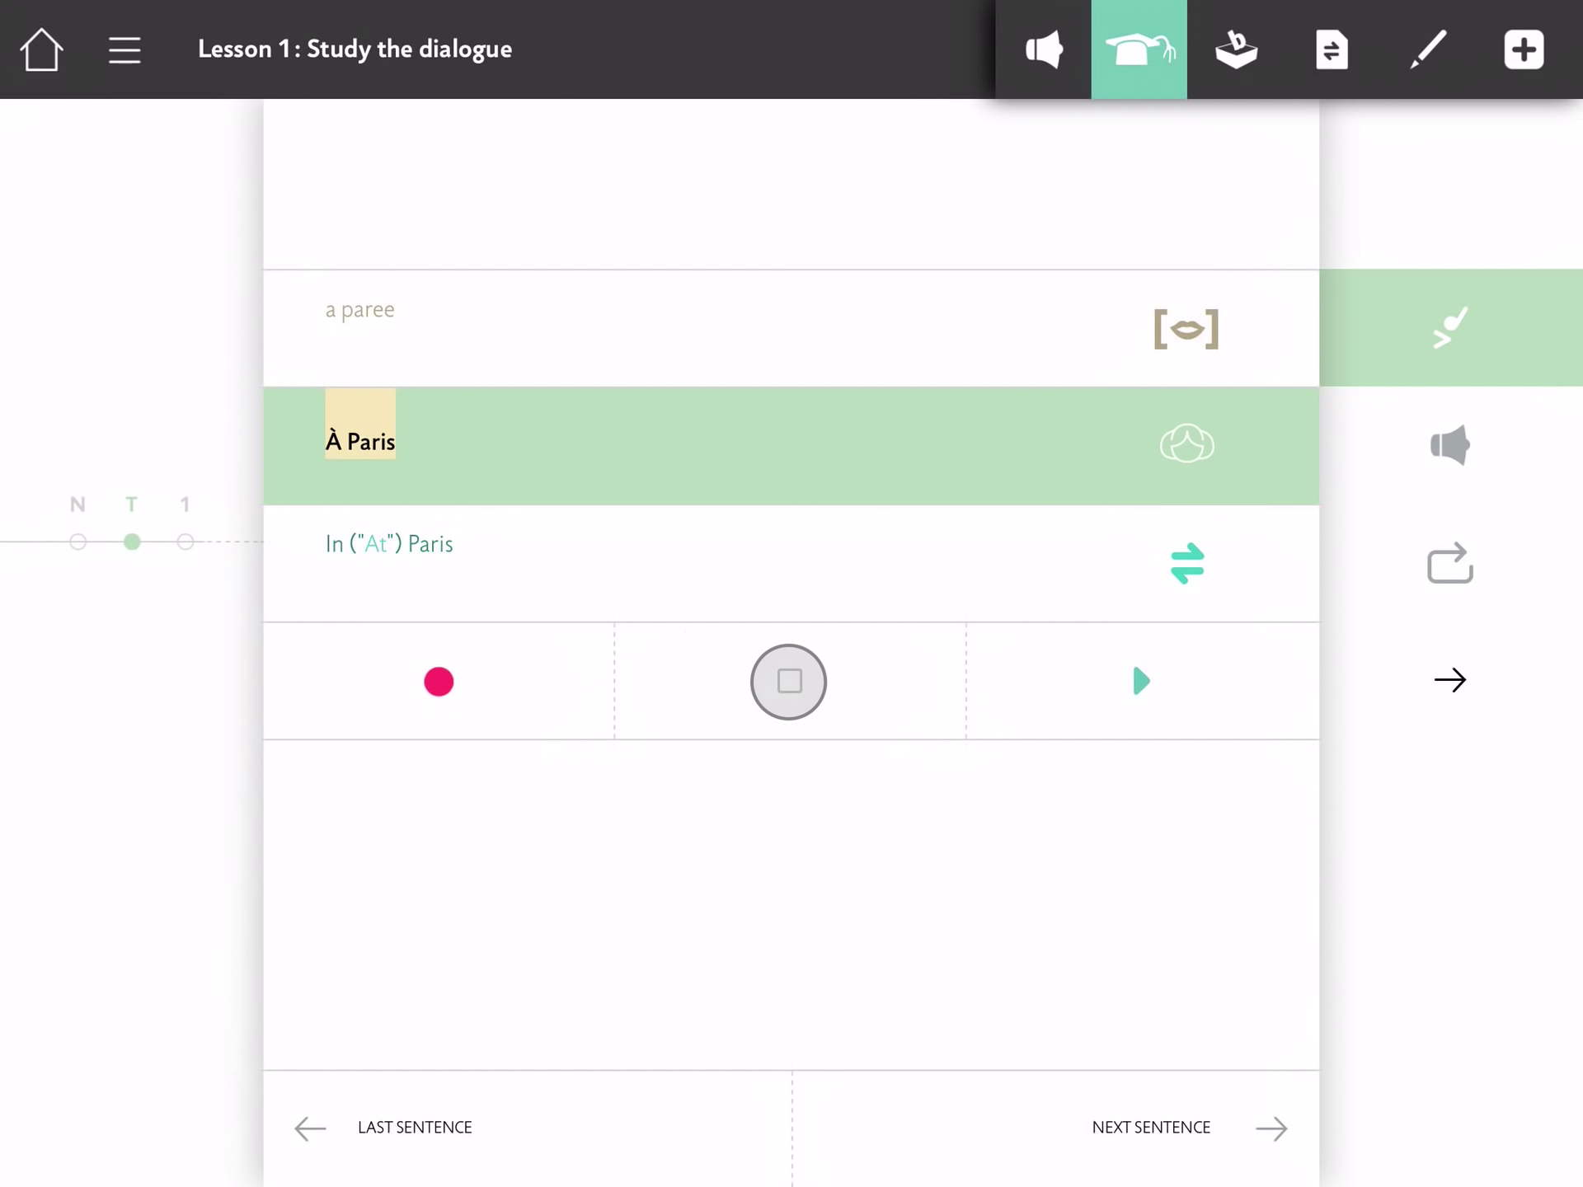
# Replay your recording of 'À Paris', hear its phonetic and spoken versions, and toggle the English translation.
pyautogui.click(1138, 681)
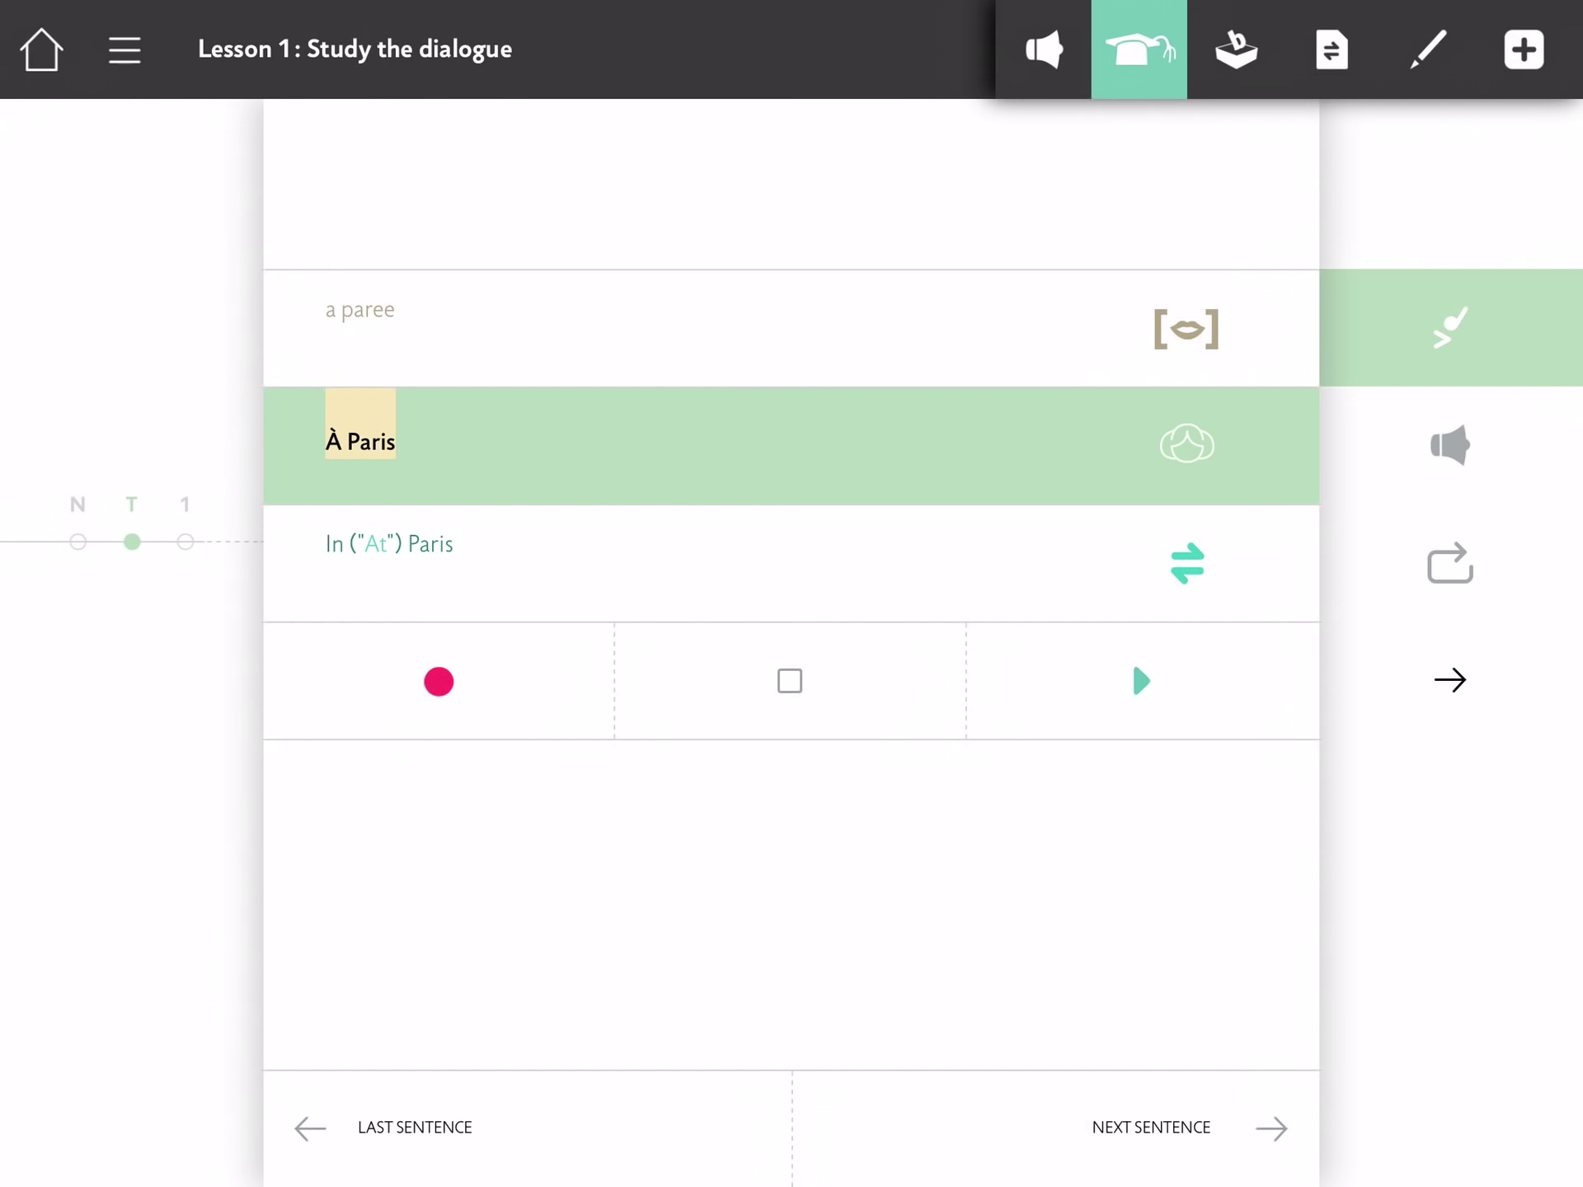
pyautogui.click(1188, 331)
pyautogui.click(1185, 447)
pyautogui.click(1185, 565)
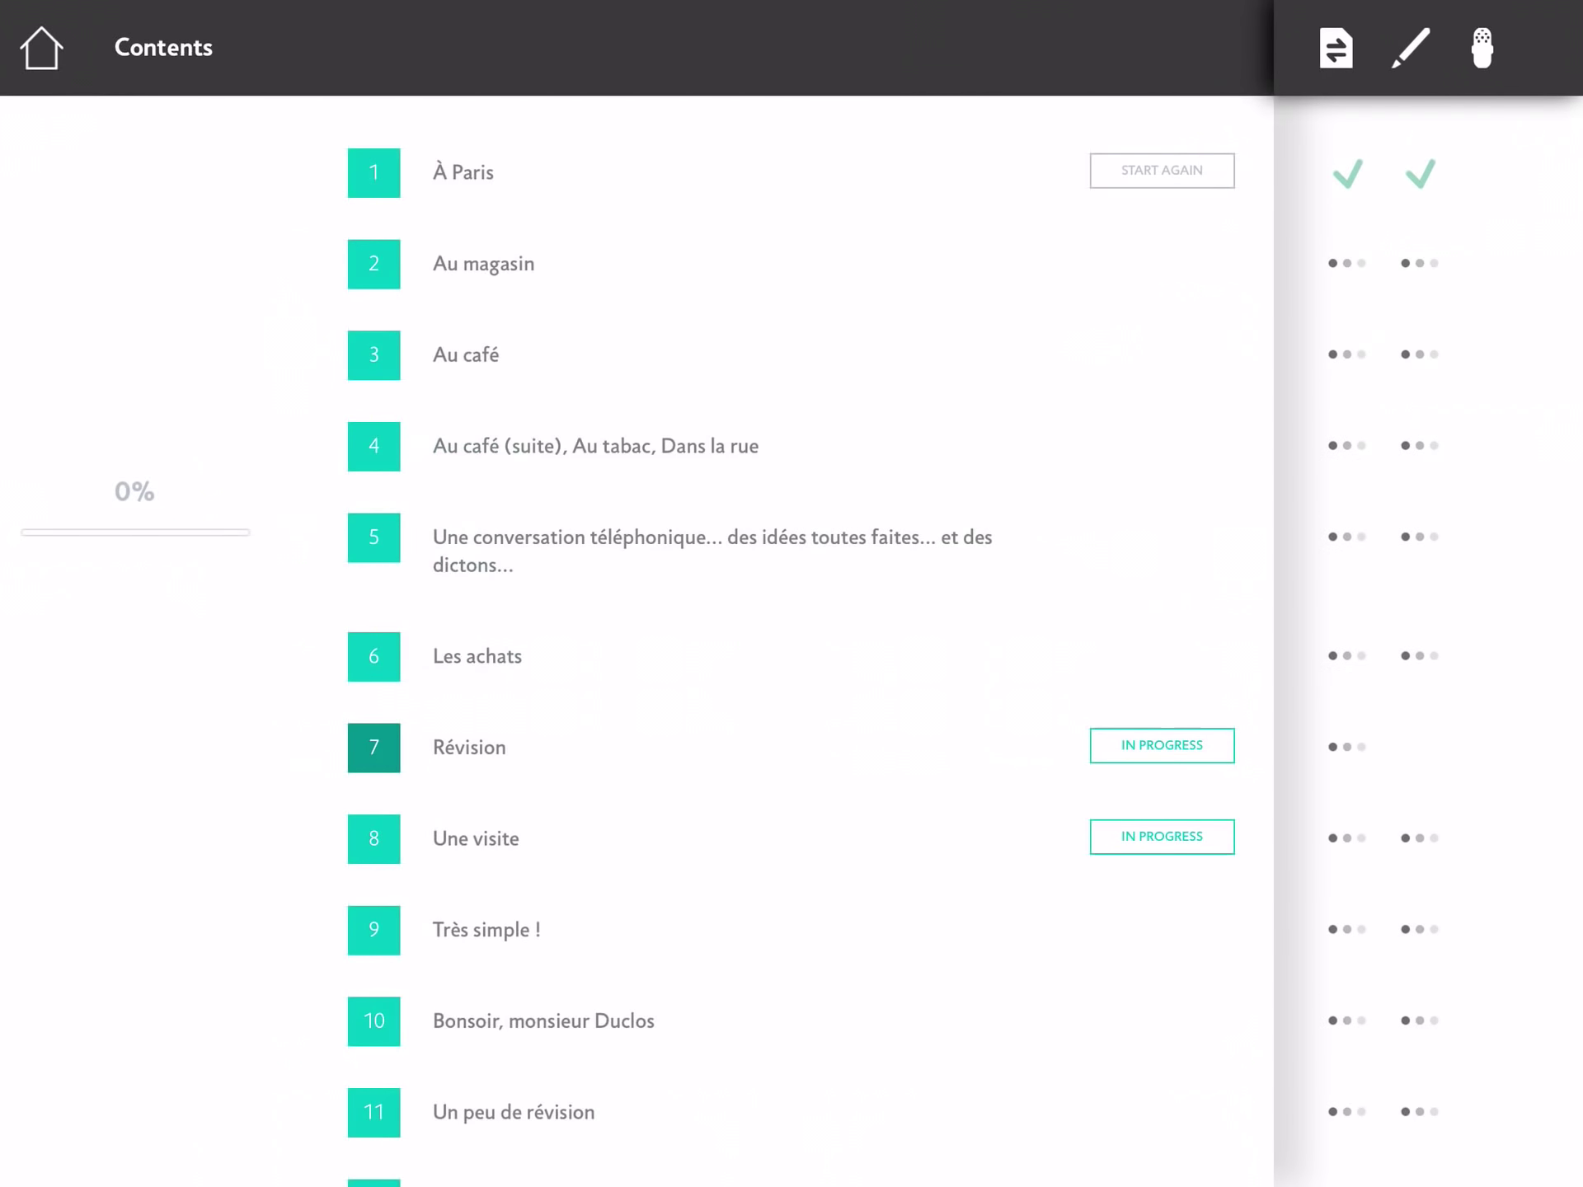
# Open Lesson 7 Revision at its Verbs section on être, avoir and faire.
pyautogui.click(787, 591)
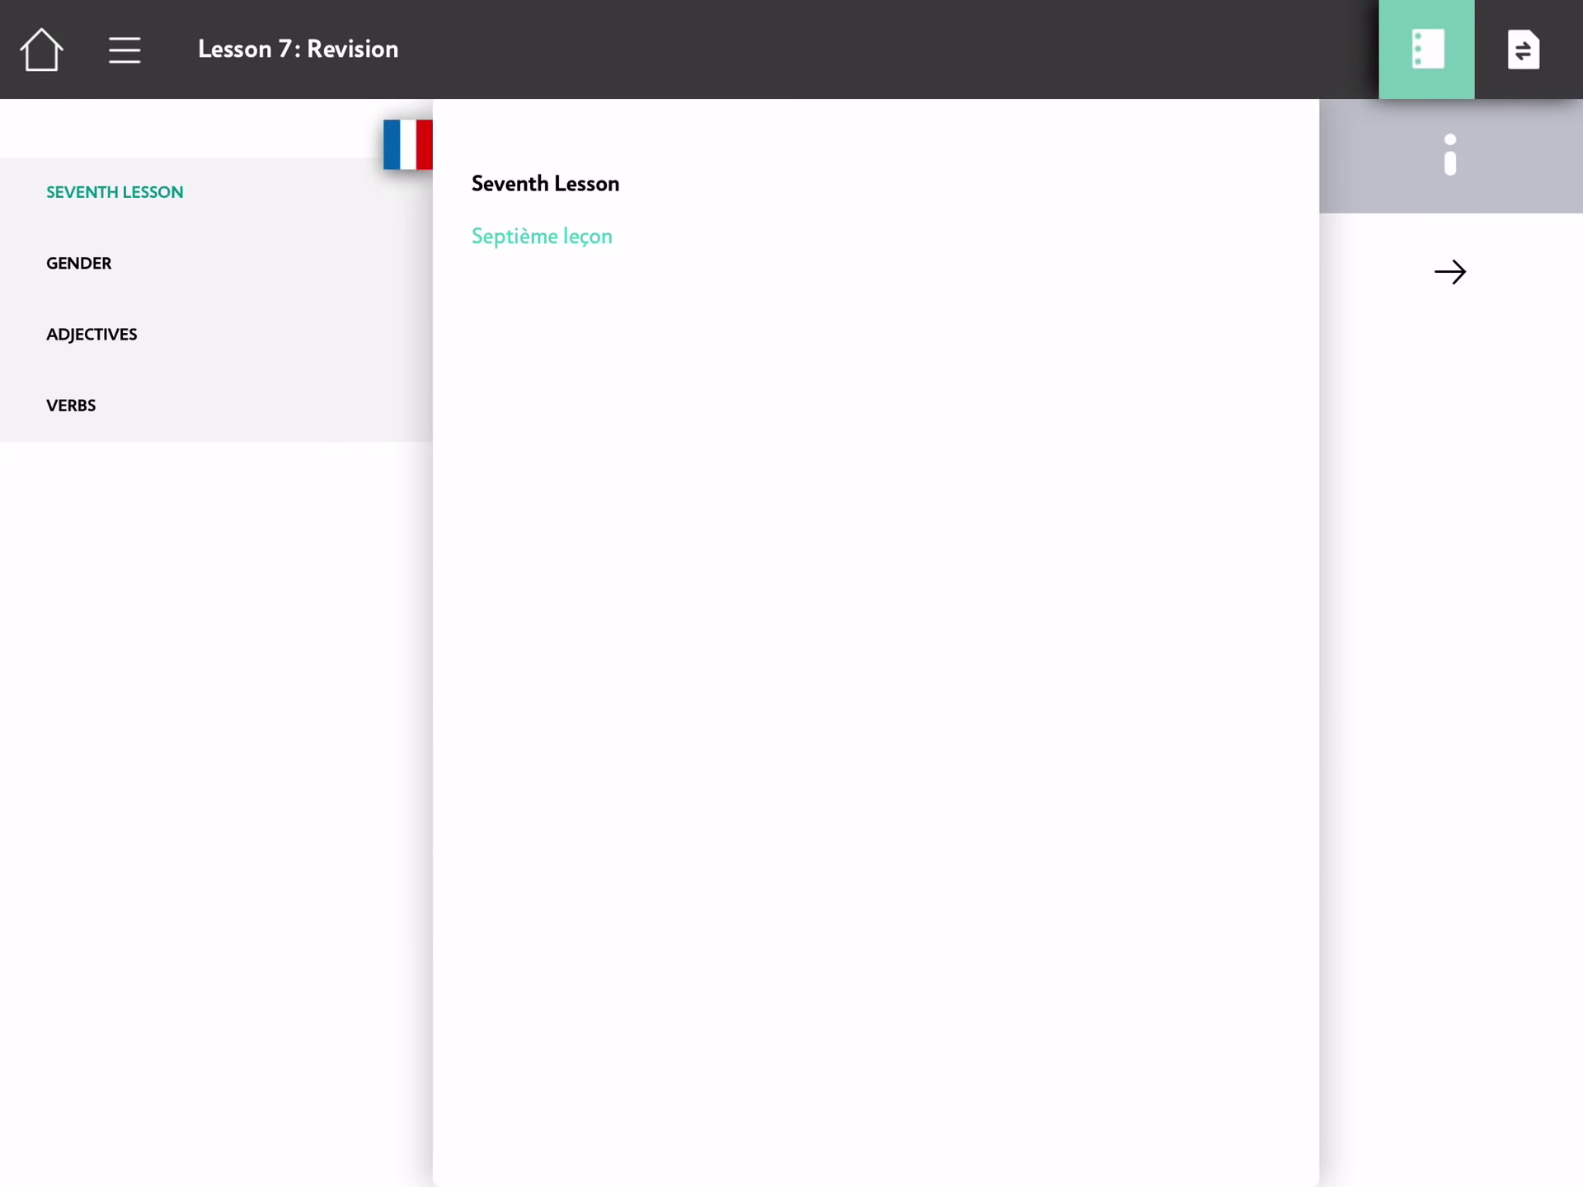
pyautogui.click(71, 404)
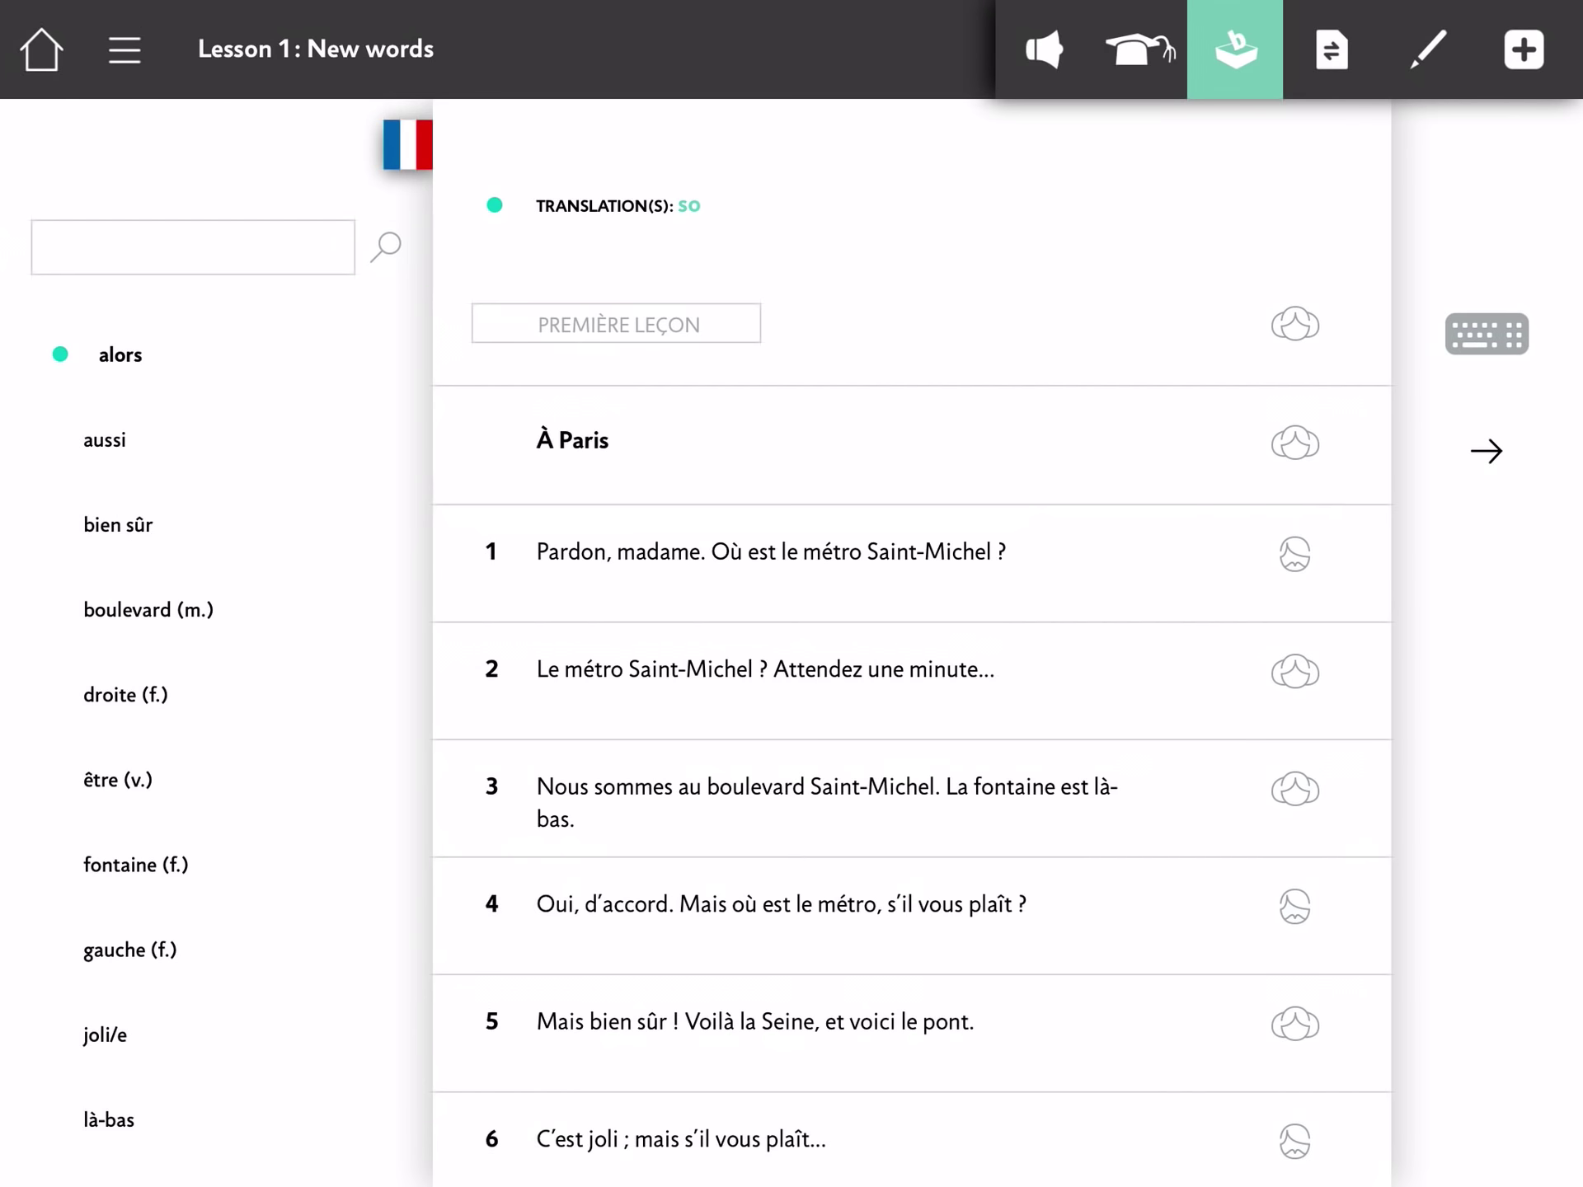
# Search the glossary for 'à propos de'.
pyautogui.write('pos de')
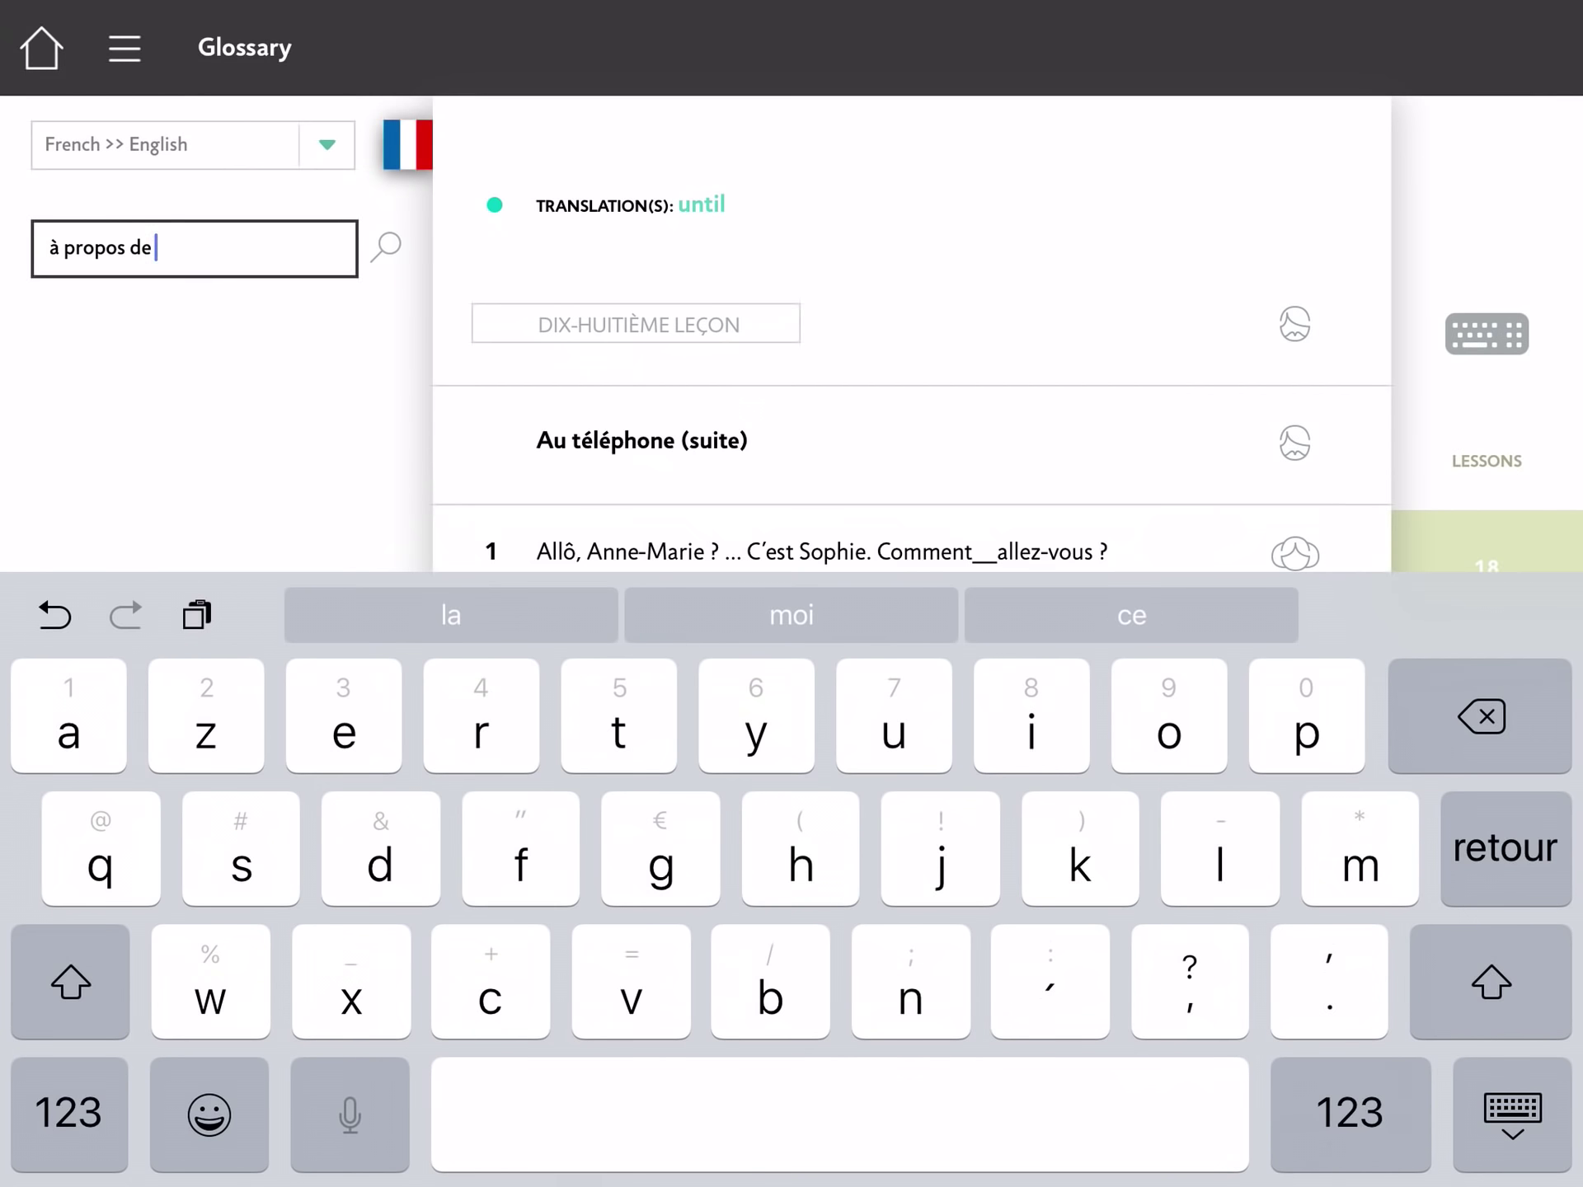
pyautogui.press('Return')
pyautogui.click(1512, 1115)
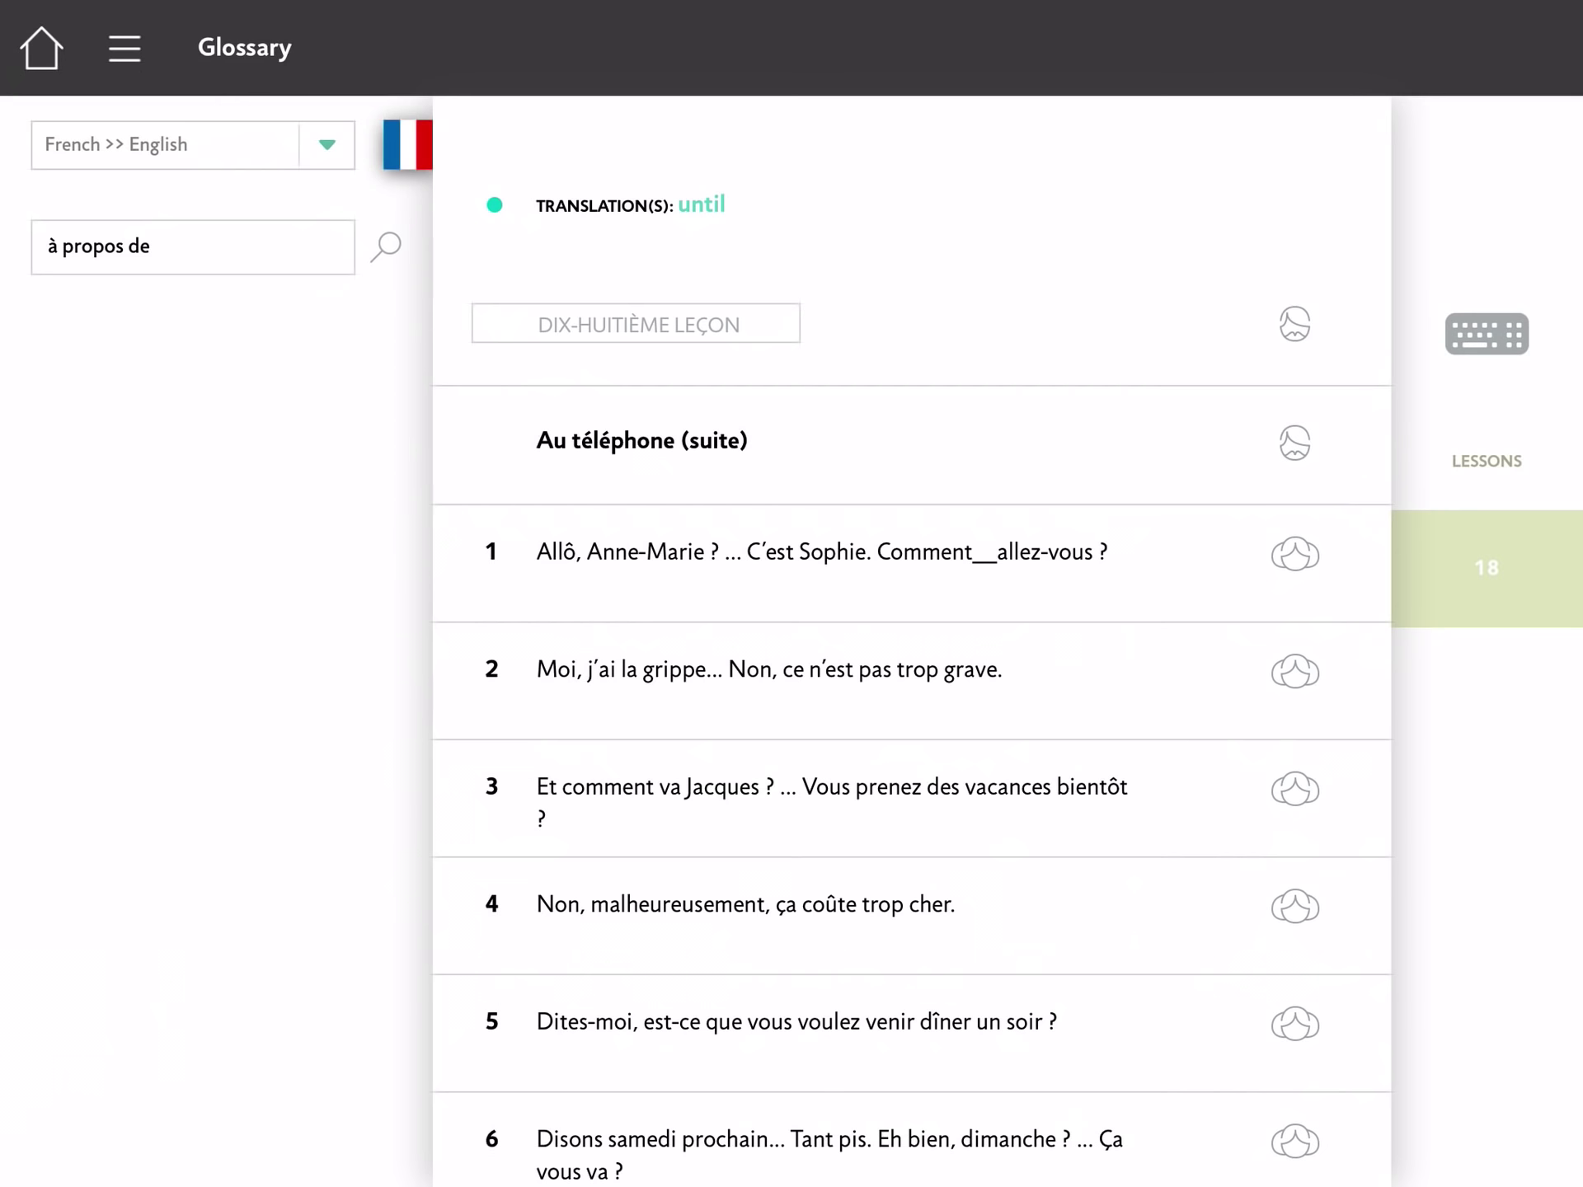
# Switch the glossary direction to English >> French, then back to French >> English.
pyautogui.click(193, 144)
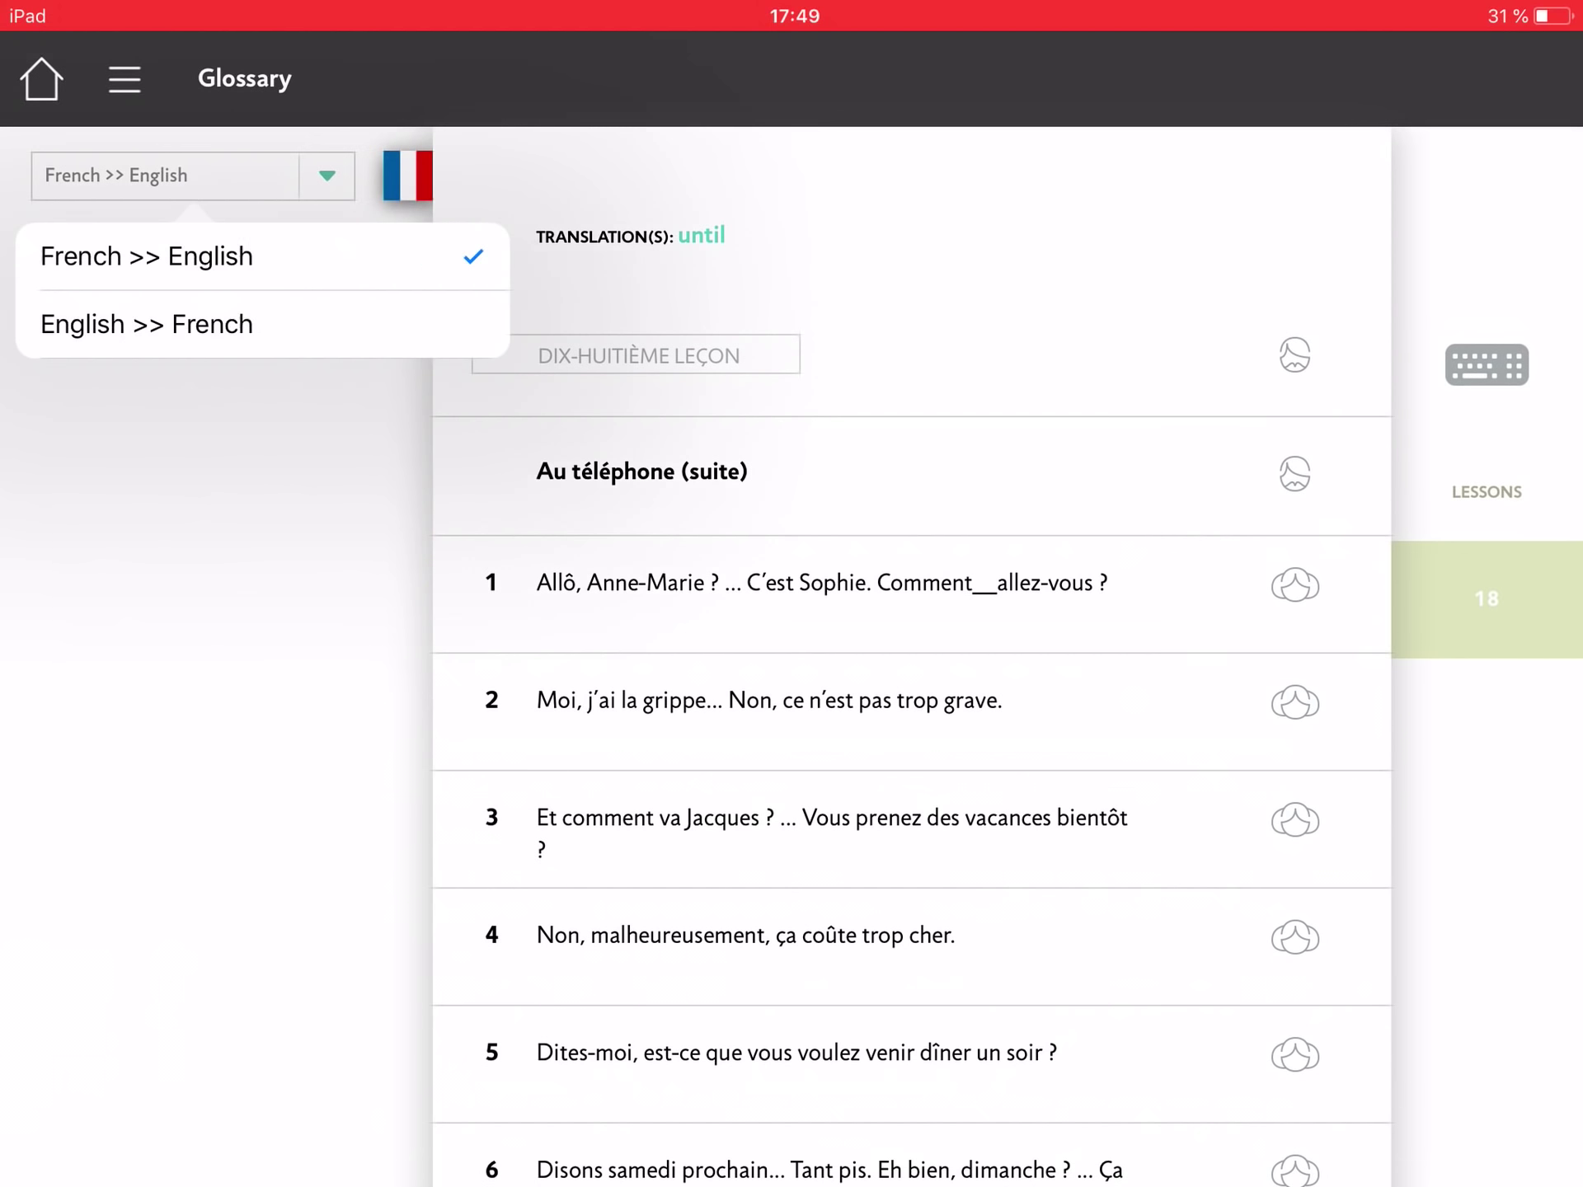
pyautogui.click(147, 324)
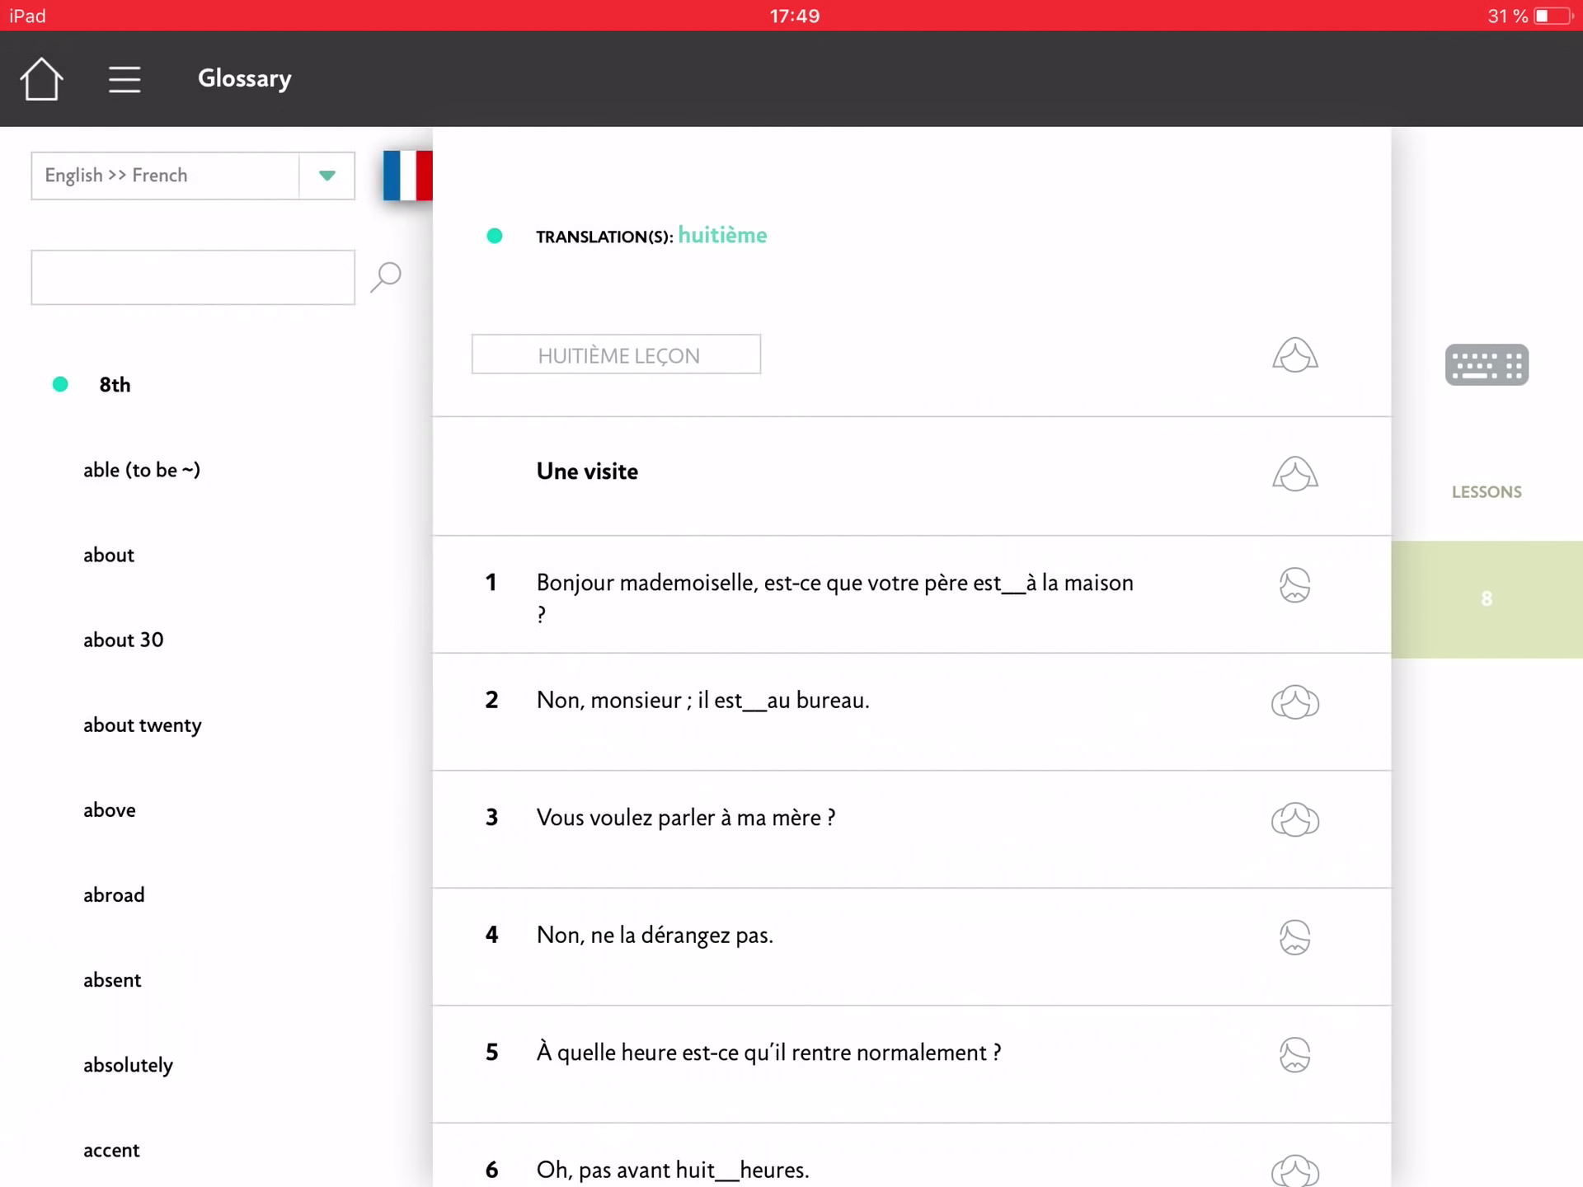
pyautogui.click(192, 175)
pyautogui.click(146, 280)
# Return to the lesson list and open Lesson 1's Translation exercise.
pyautogui.click(125, 78)
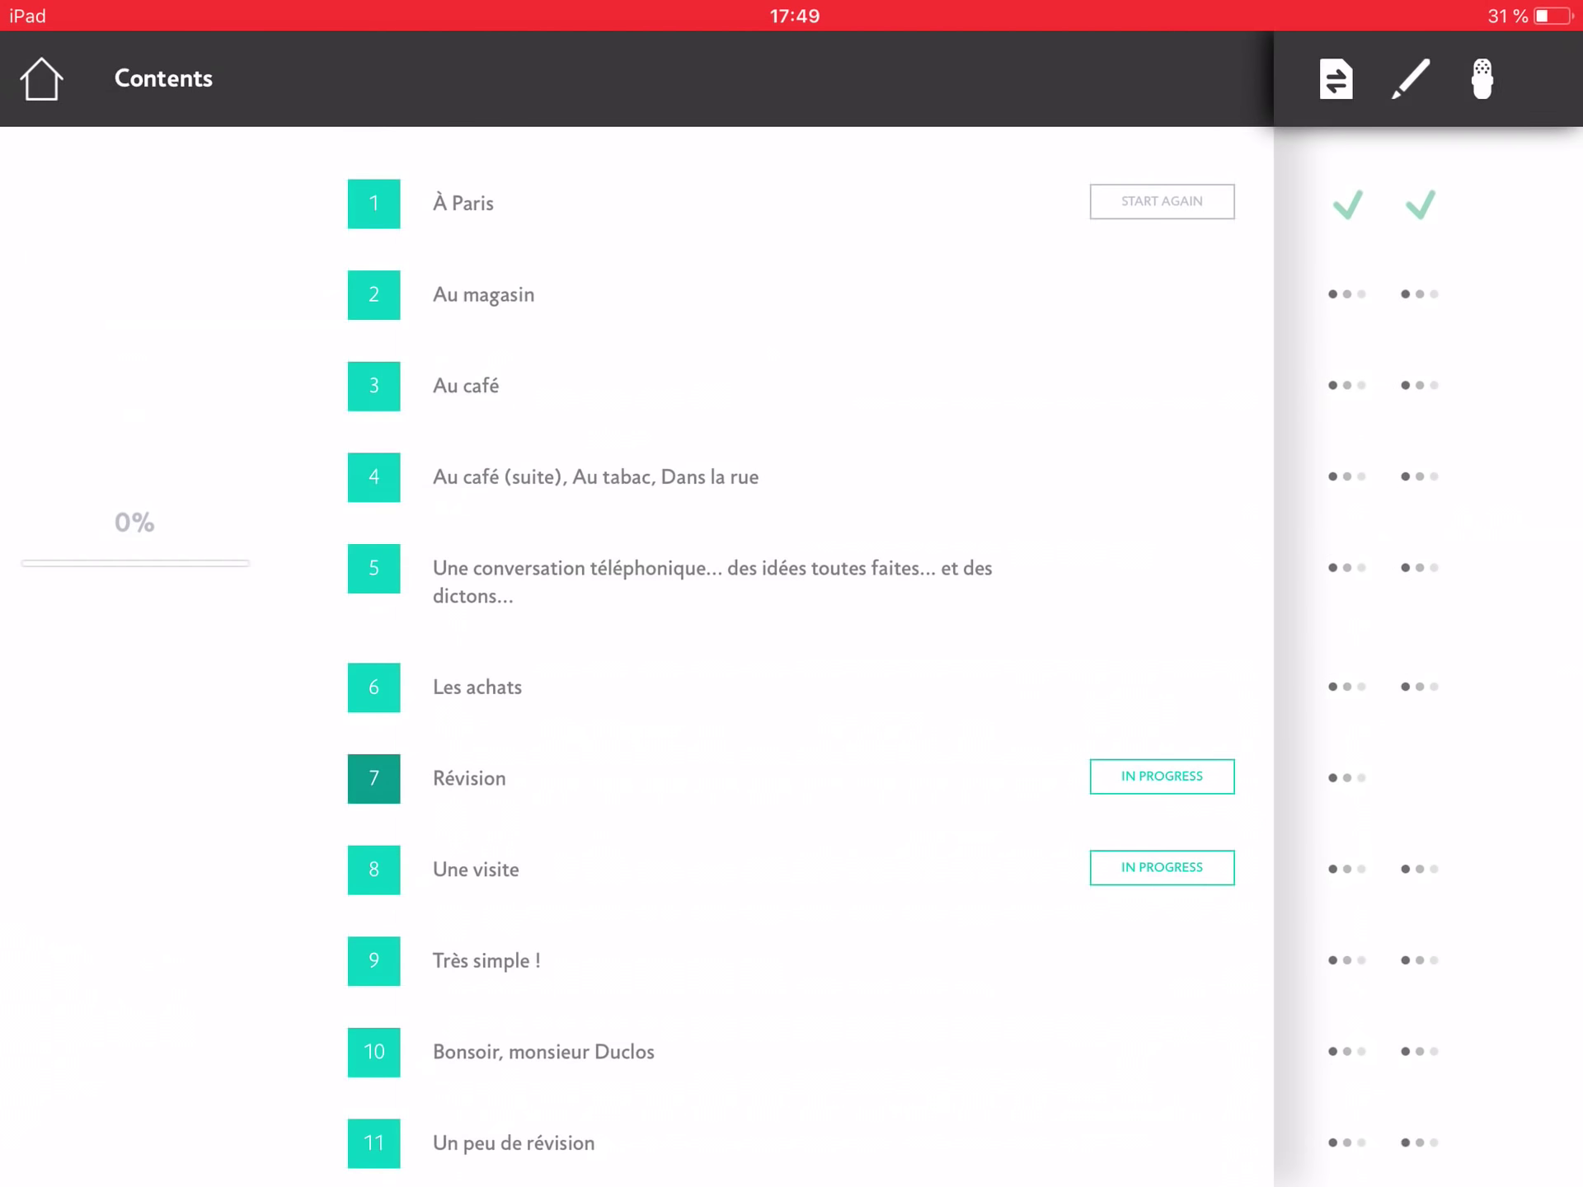
pyautogui.click(464, 203)
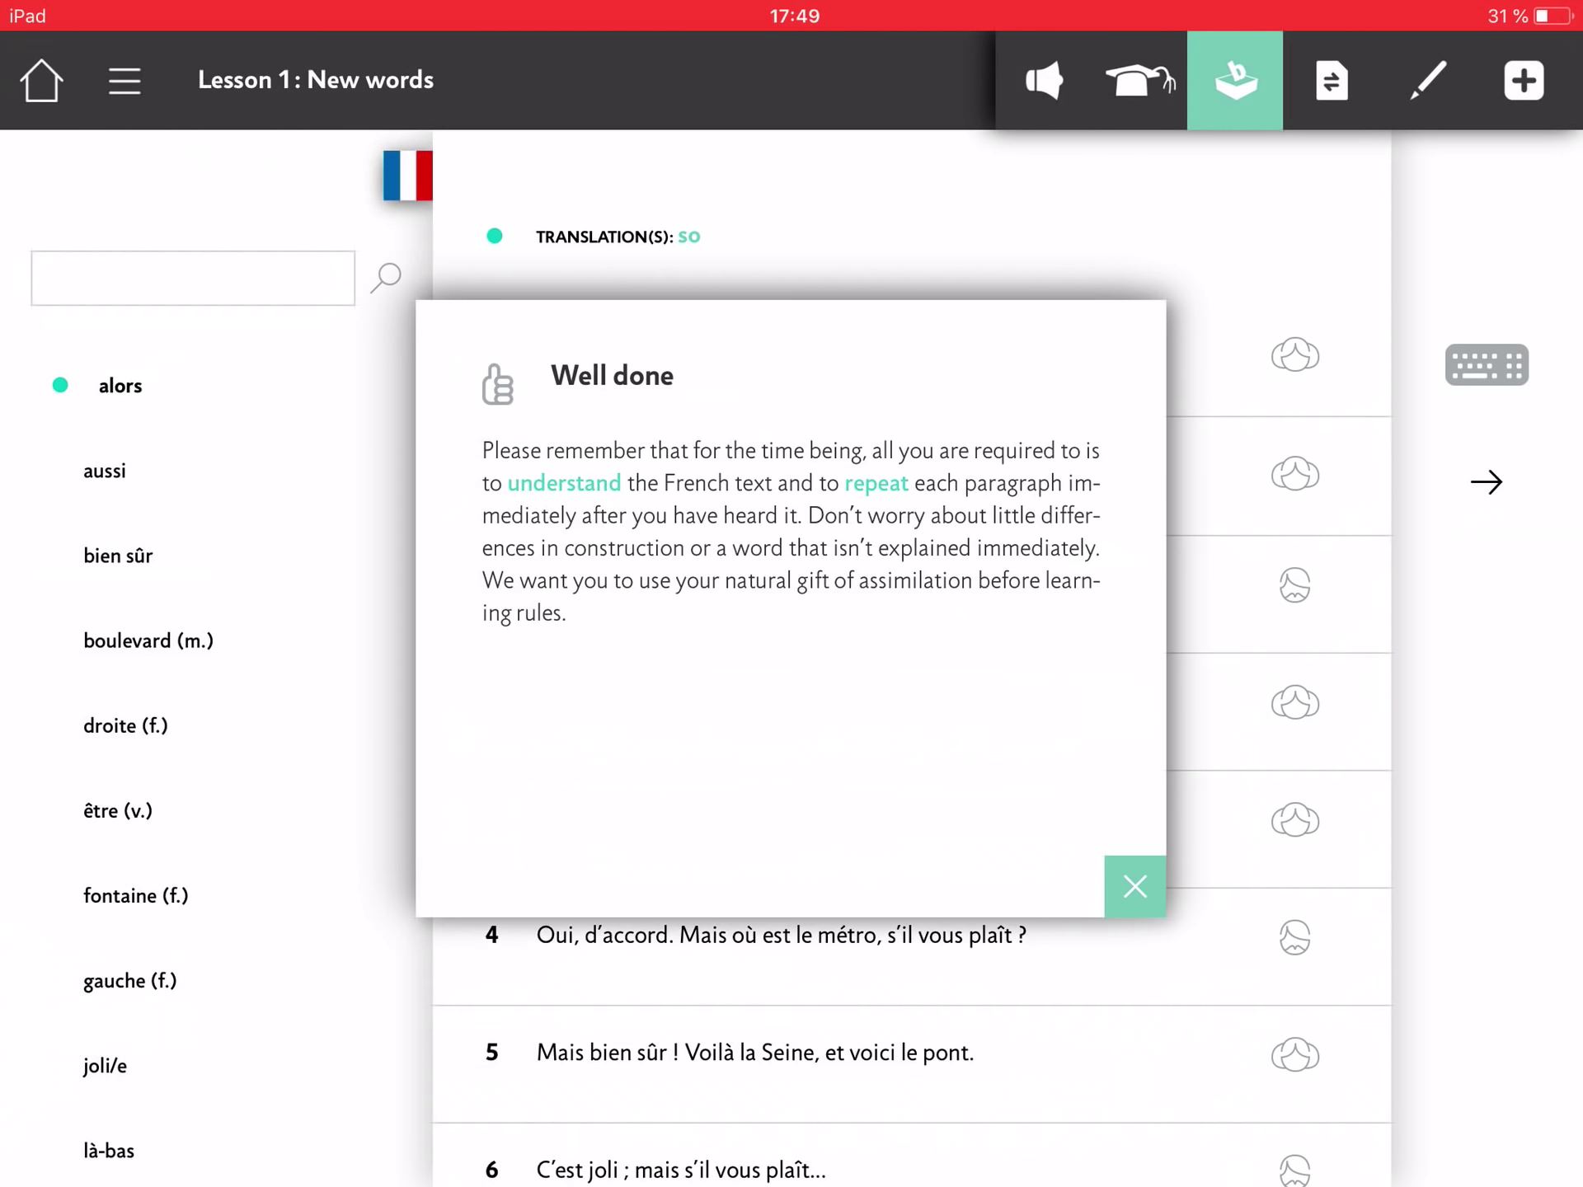
pyautogui.click(1135, 886)
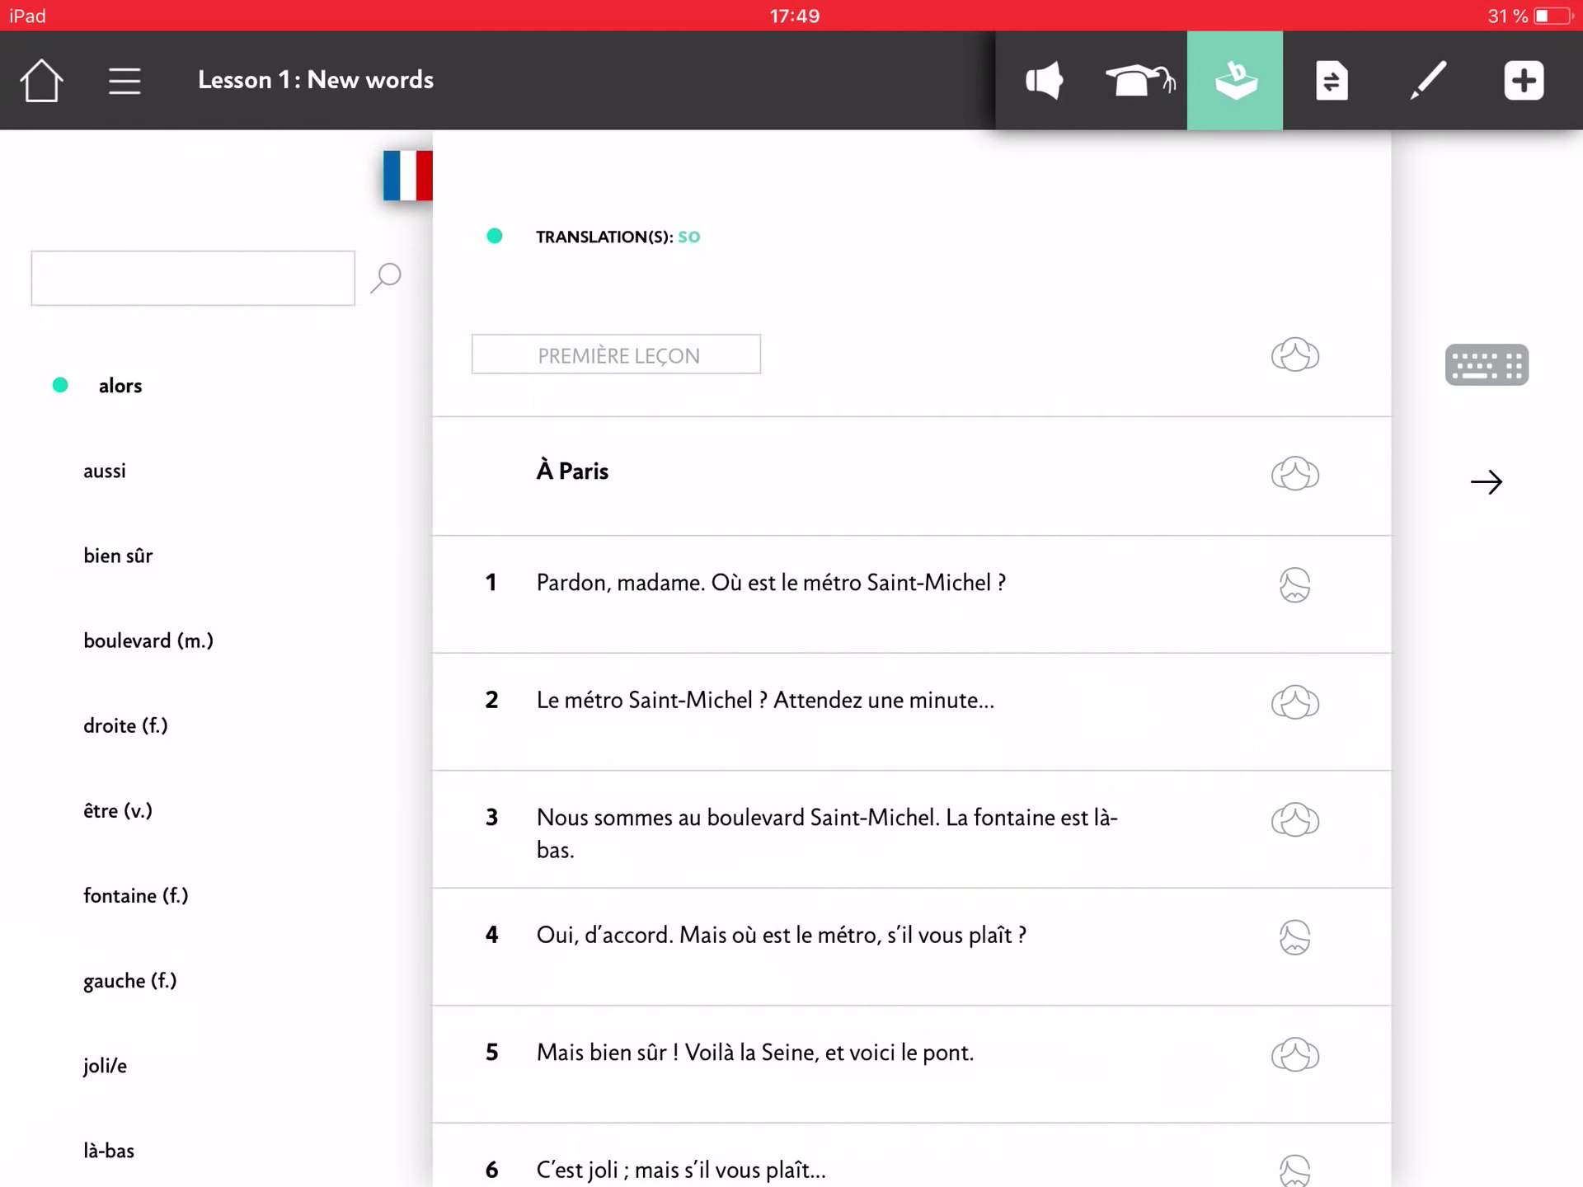
pyautogui.click(1331, 80)
# In Easy mode, choose the correct translation for all five sentences, e.g. 'But of course!'.
pyautogui.click(507, 189)
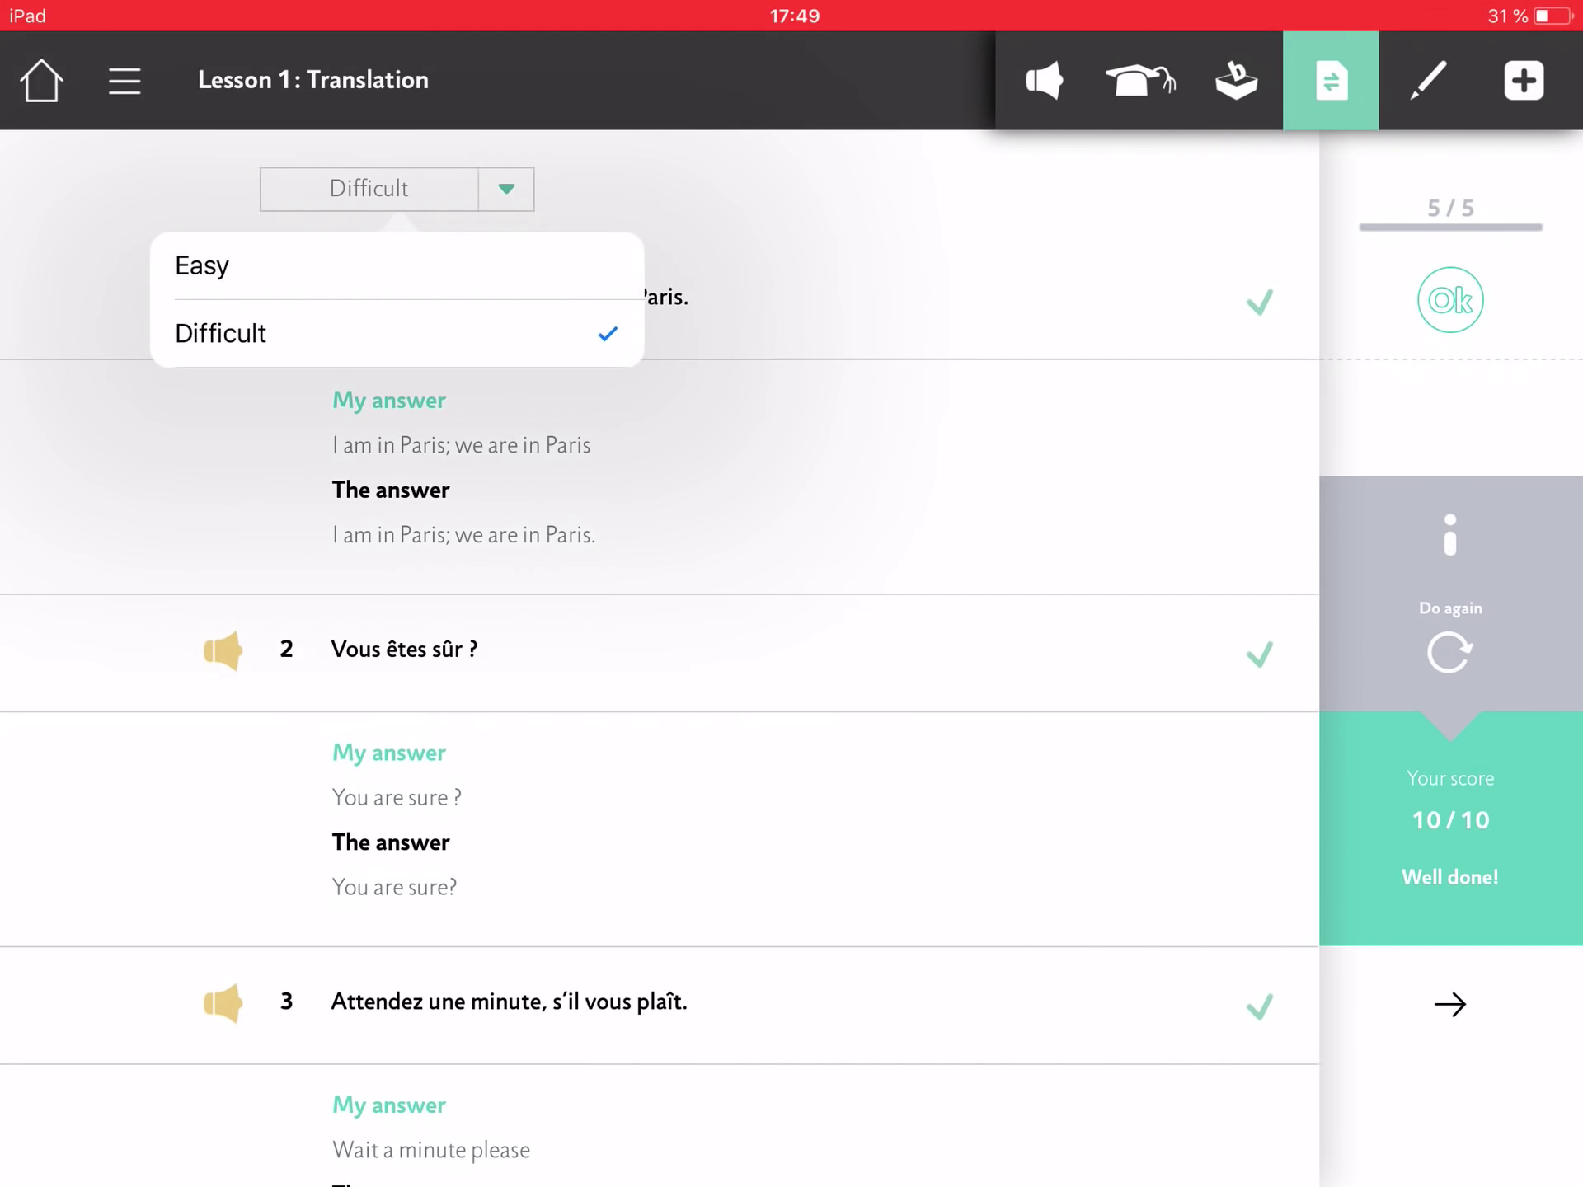
pyautogui.click(211, 265)
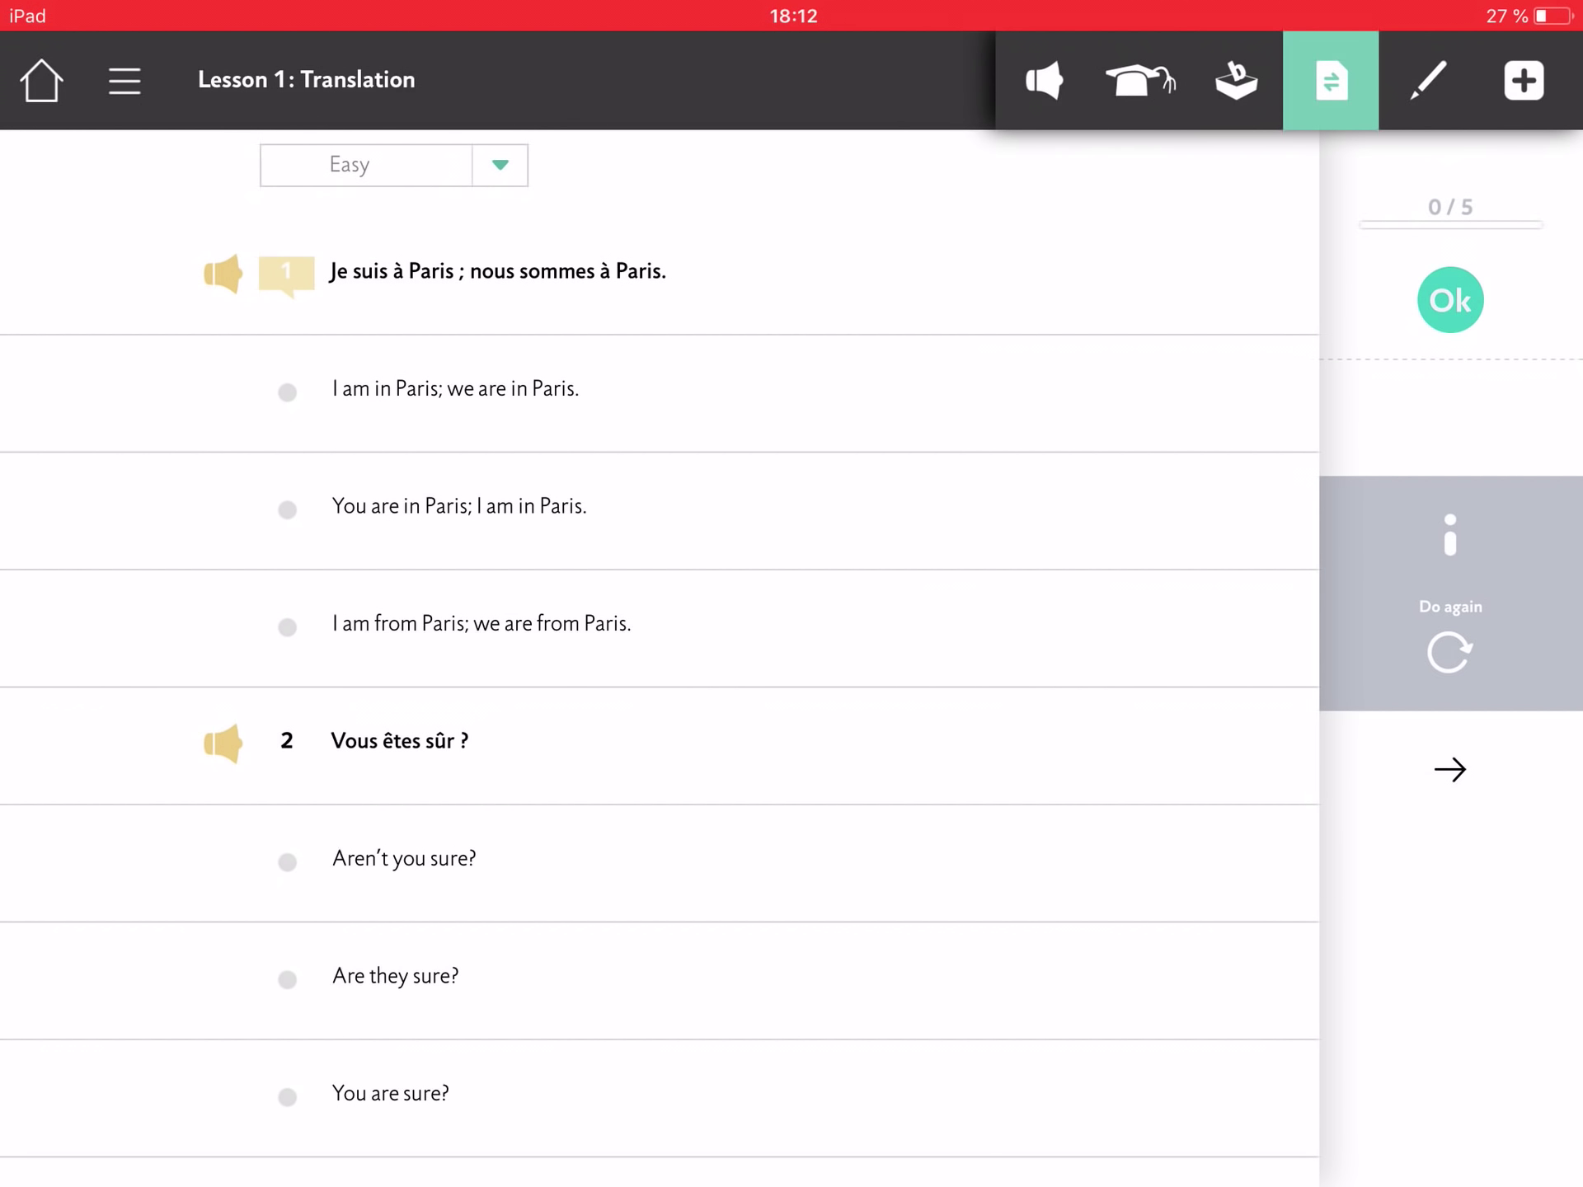
pyautogui.click(287, 391)
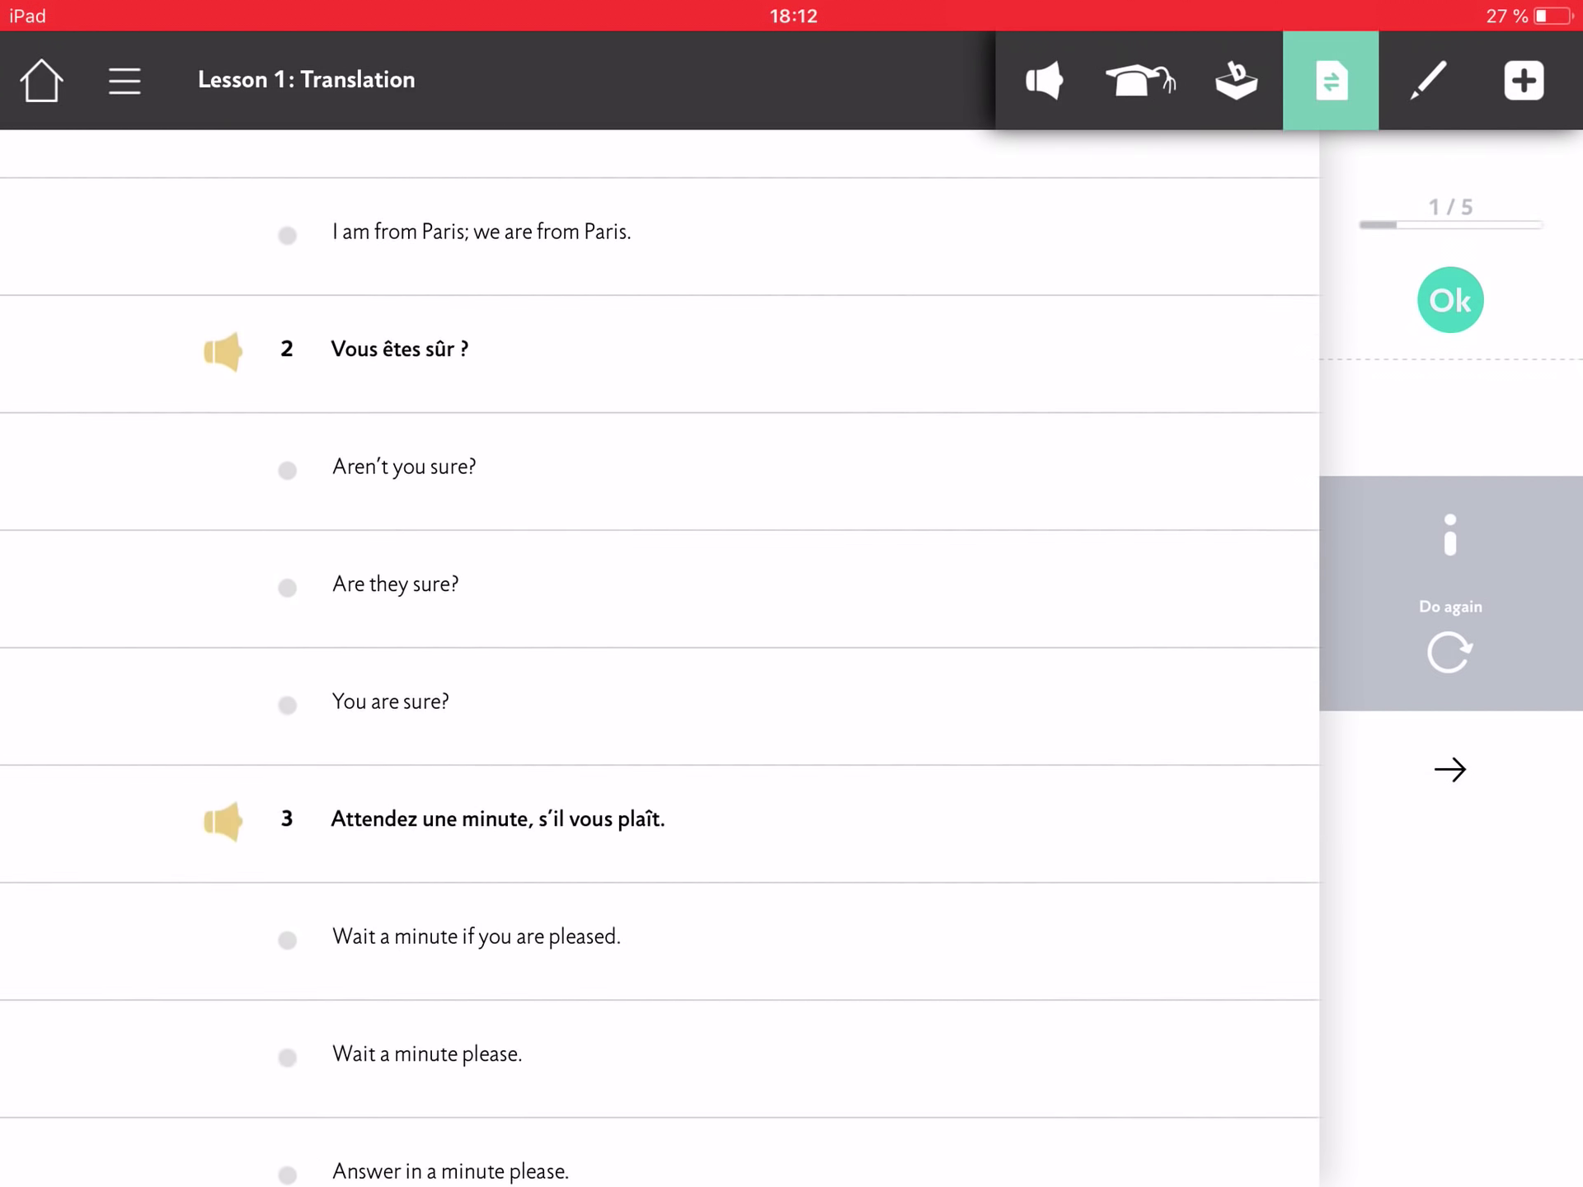
pyautogui.click(287, 703)
pyautogui.click(287, 587)
pyautogui.click(287, 612)
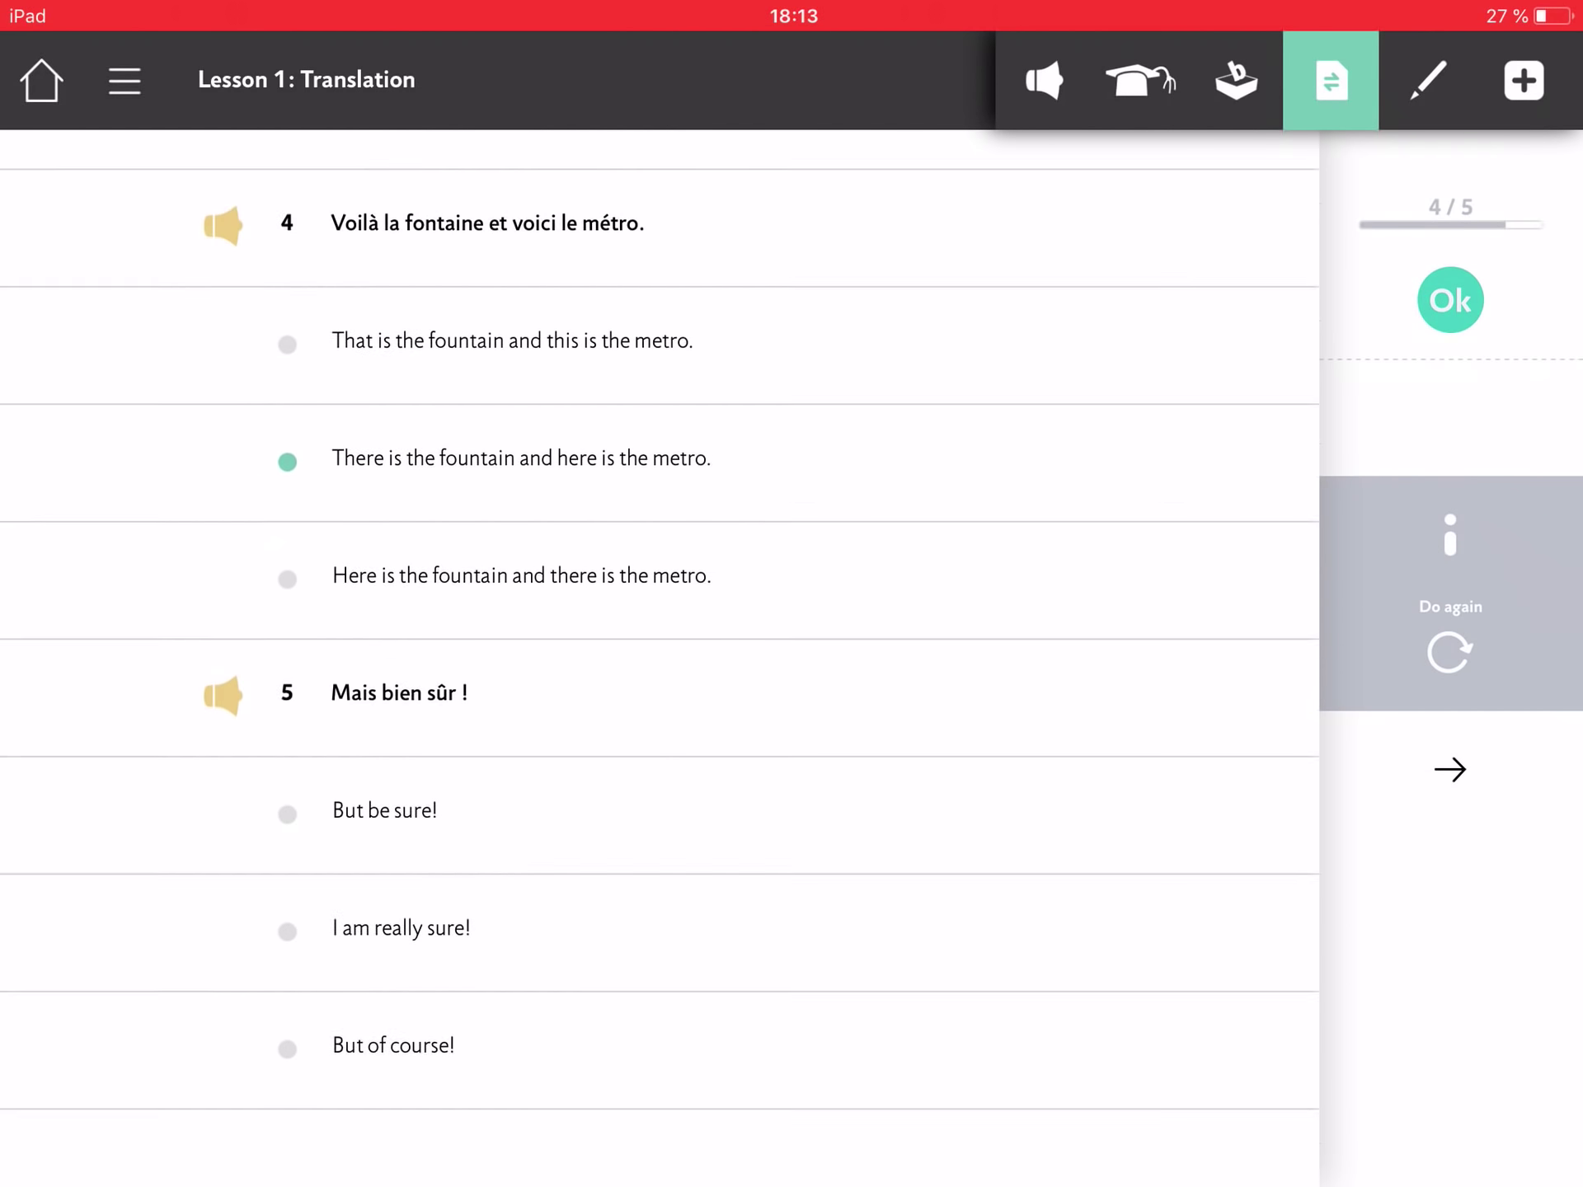
pyautogui.click(287, 1126)
# In Difficult mode, type the five translations, from 'I am in Paris' to 'But of course', and submit.
pyautogui.click(501, 187)
pyautogui.click(219, 332)
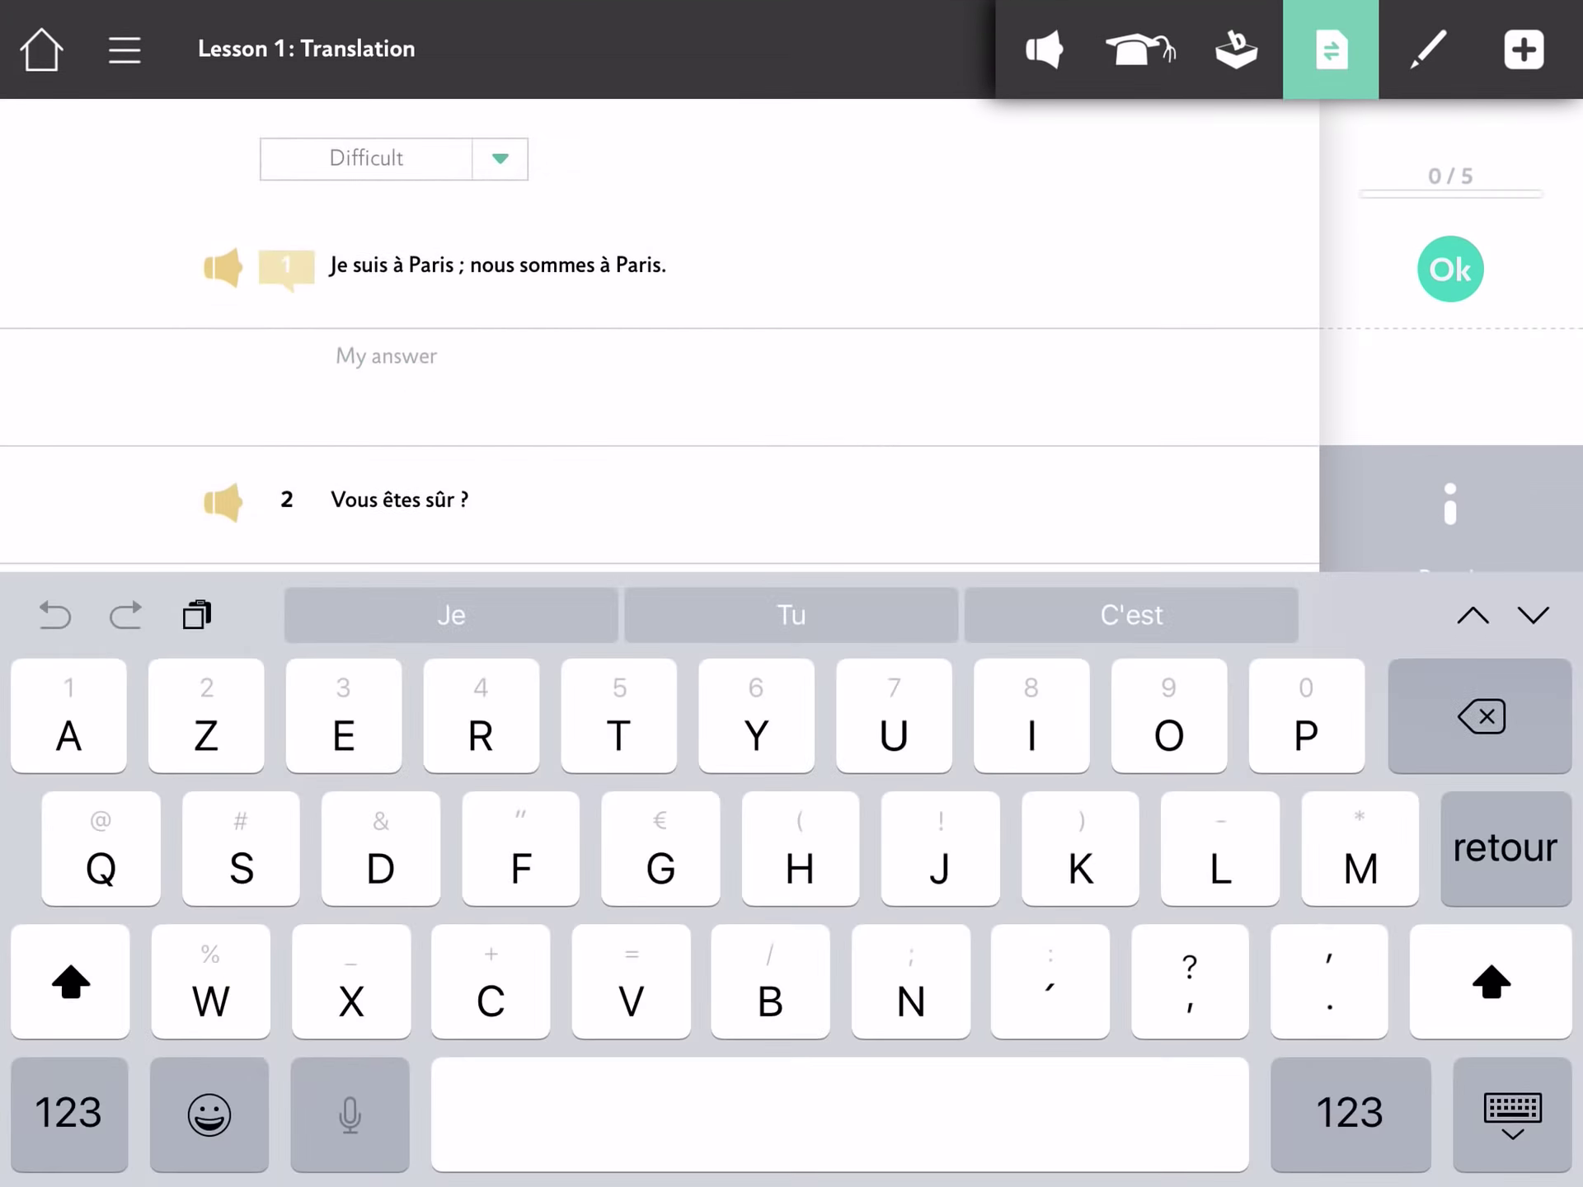
pyautogui.write('I am in Paris;we are in Paris')
pyautogui.press('Return')
pyautogui.write('You are sure ?')
pyautogui.press('Return')
pyautogui.write('Wait a minute please')
pyautogui.press('Return')
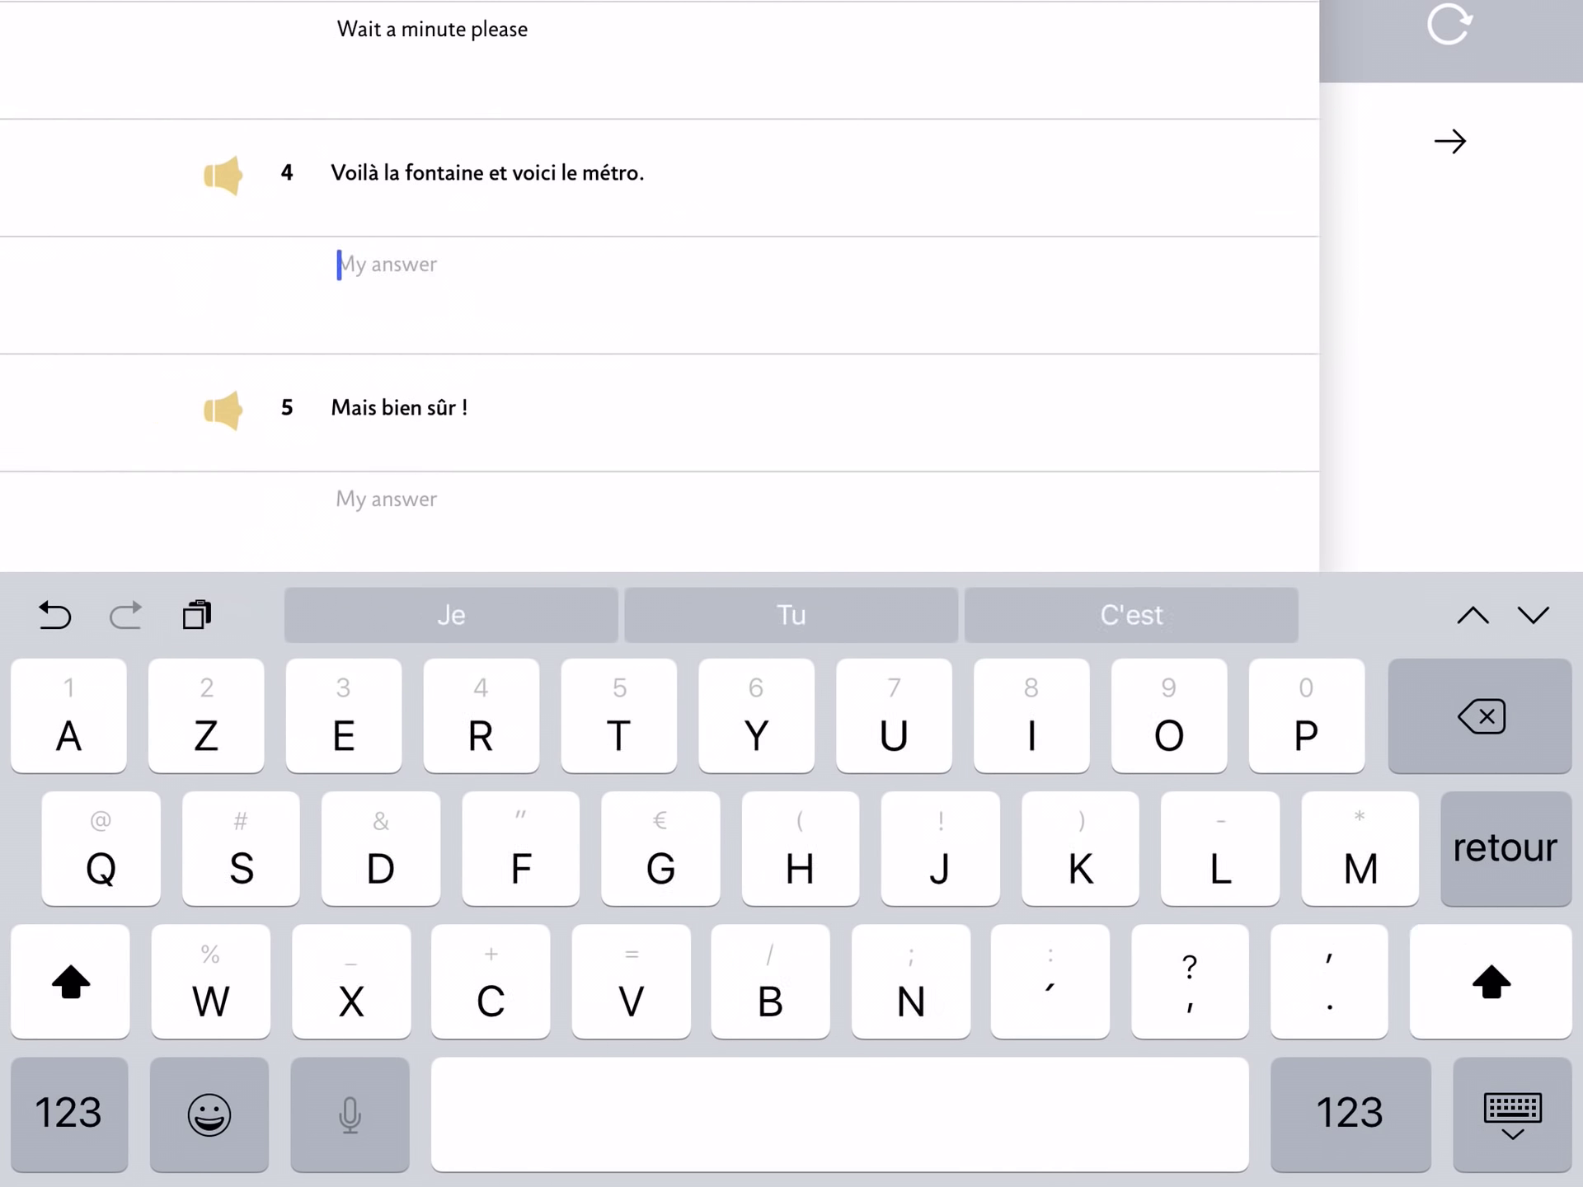
pyautogui.write('There is the fountain and here is the metro')
pyautogui.press('Return')
pyautogui.write('But of course!')
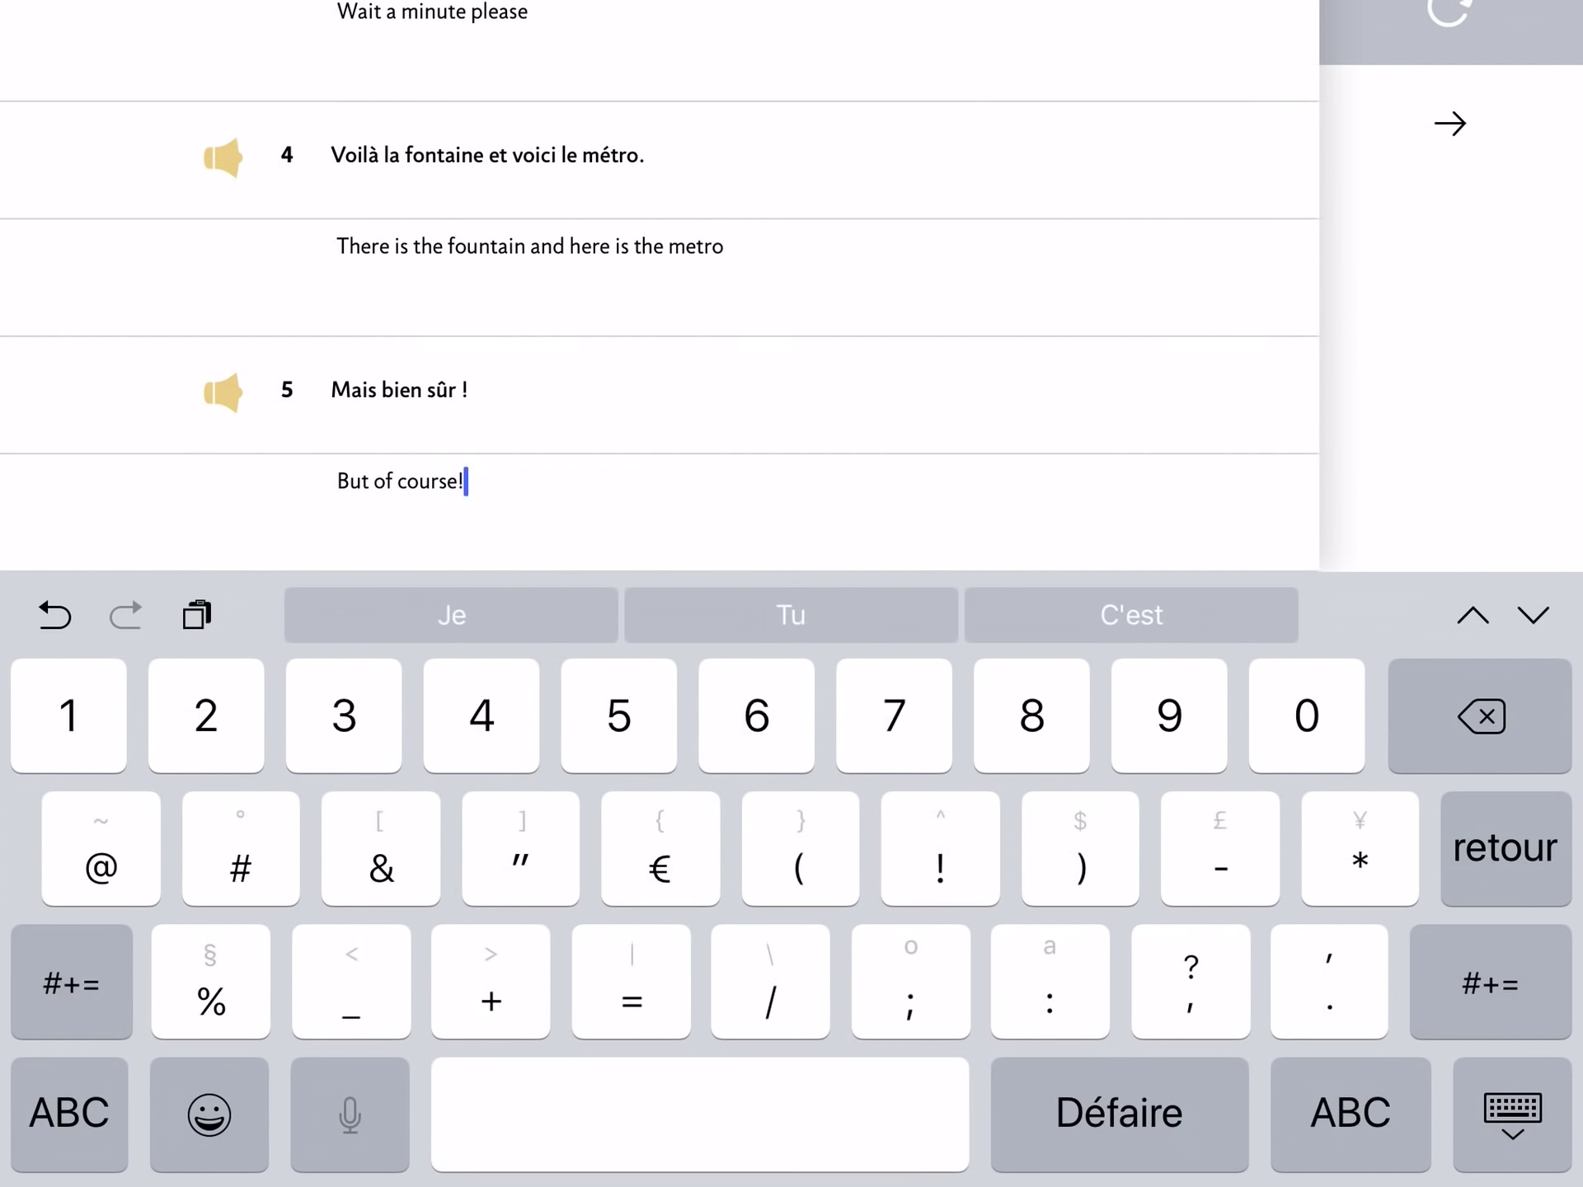
pyautogui.press('Return')
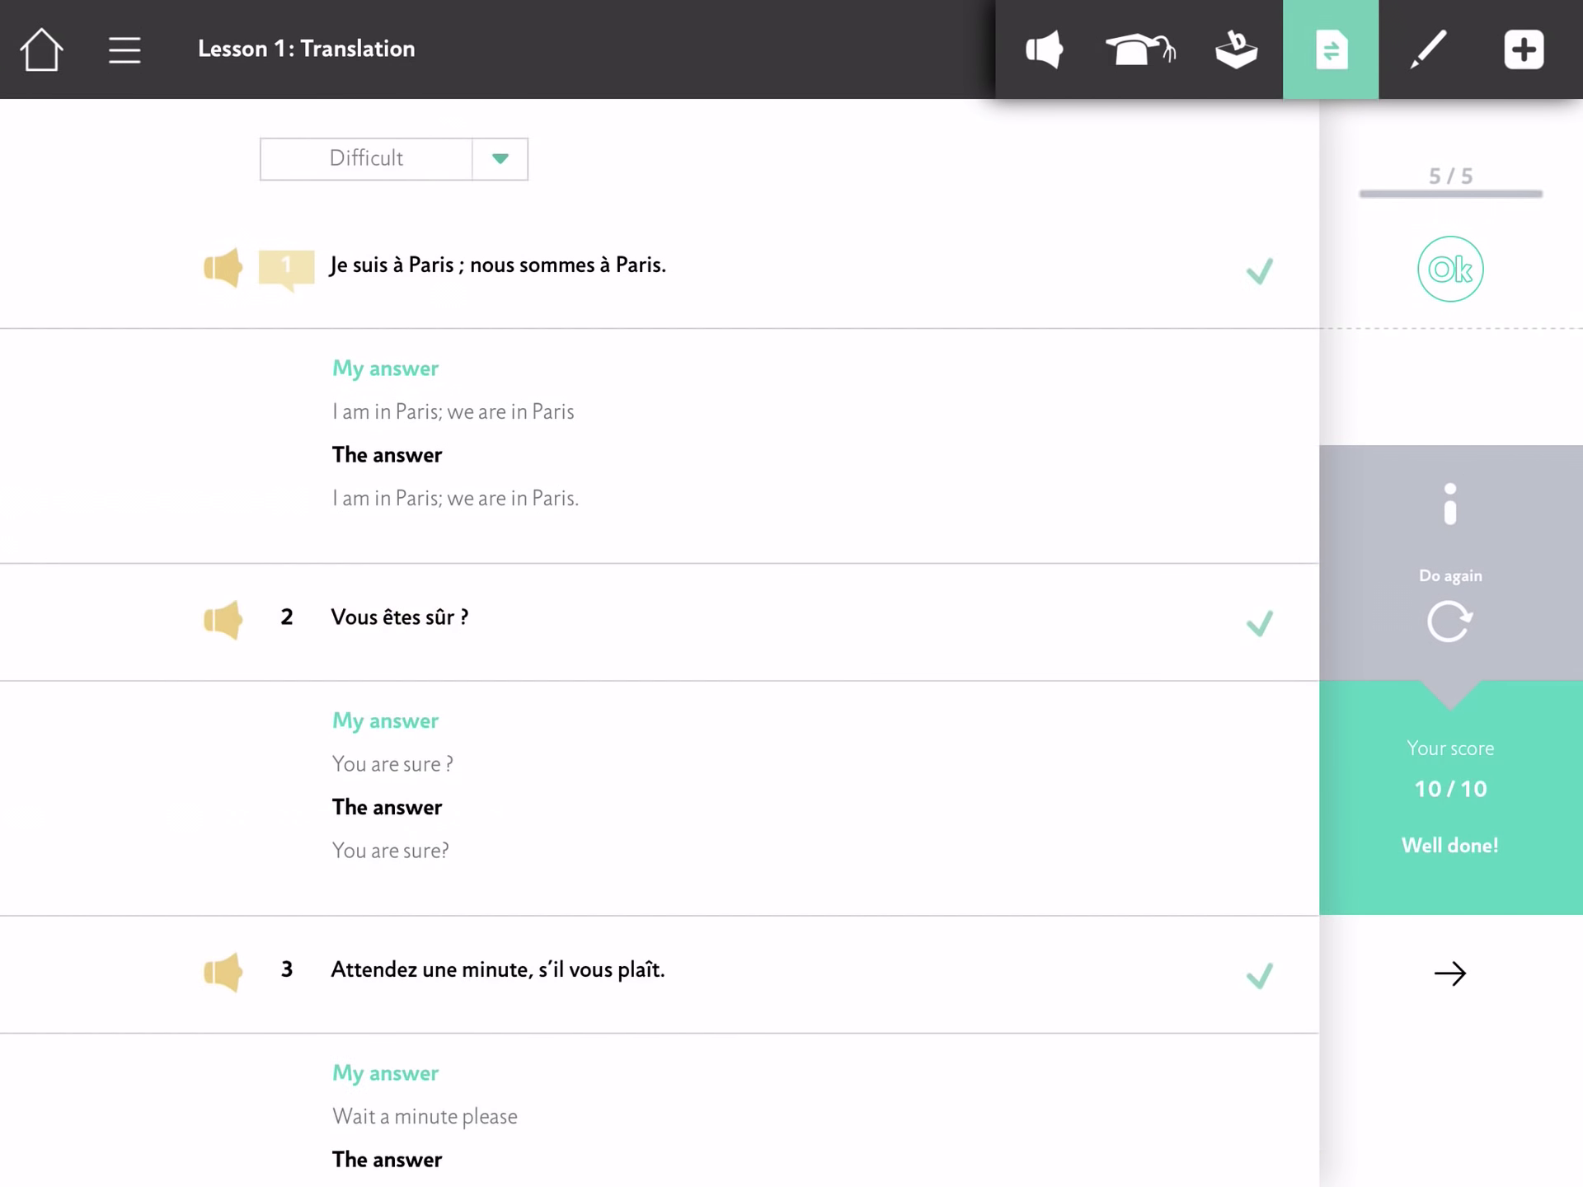
# Fill the blanks with êtes, sommes, d'accord, plaît, à, n', pas, à and check the sentences.
pyautogui.click(394, 391)
pyautogui.write('êt')
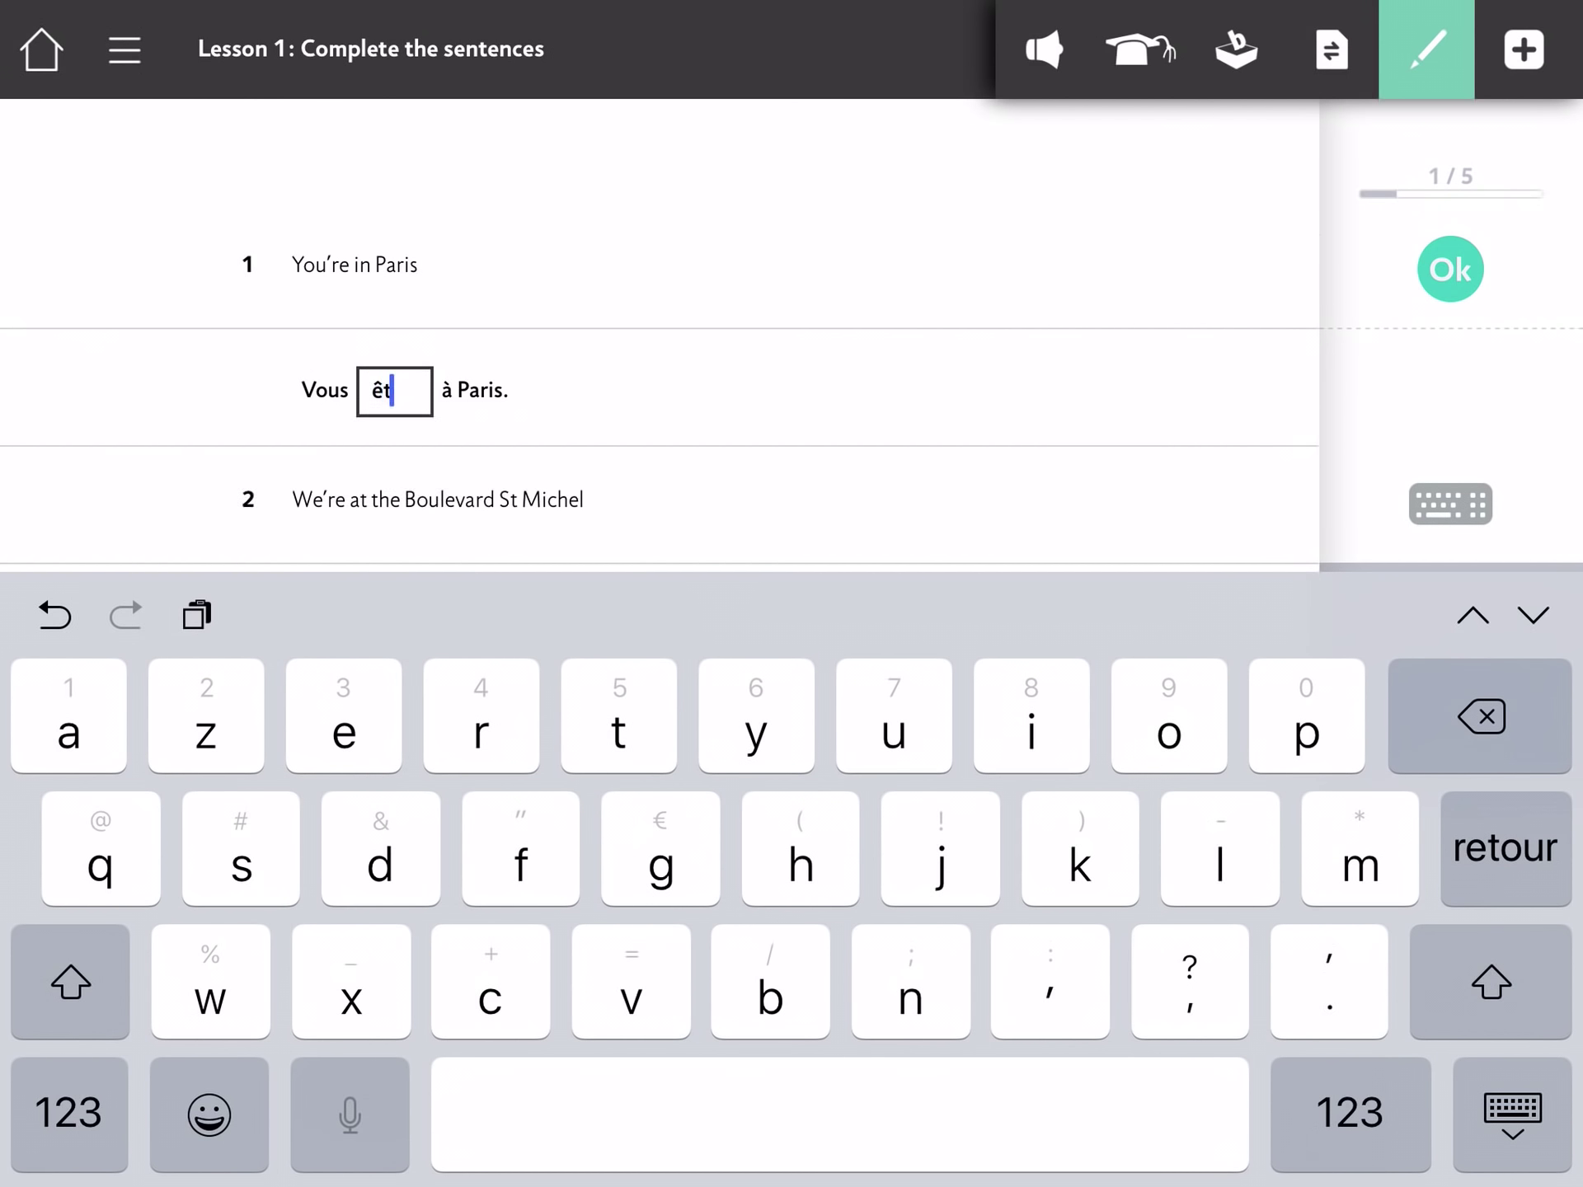
pyautogui.write('es')
pyautogui.write('somme')
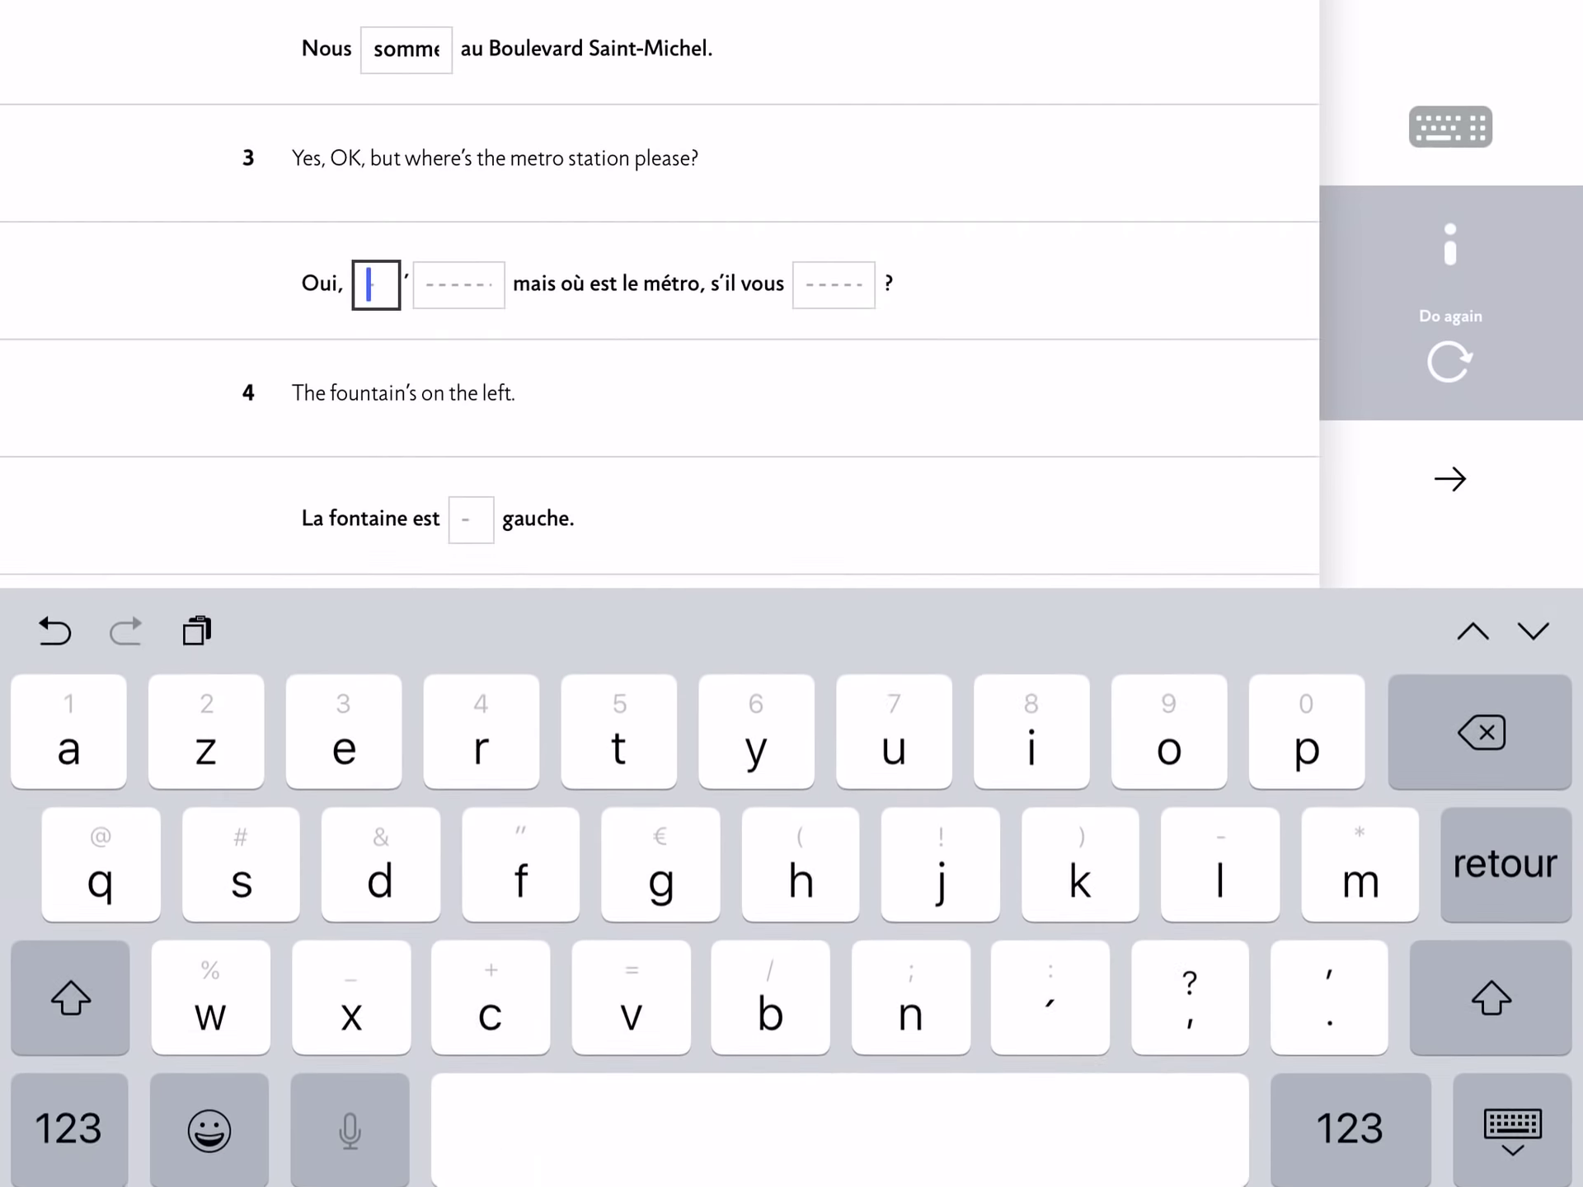
pyautogui.write('sd')
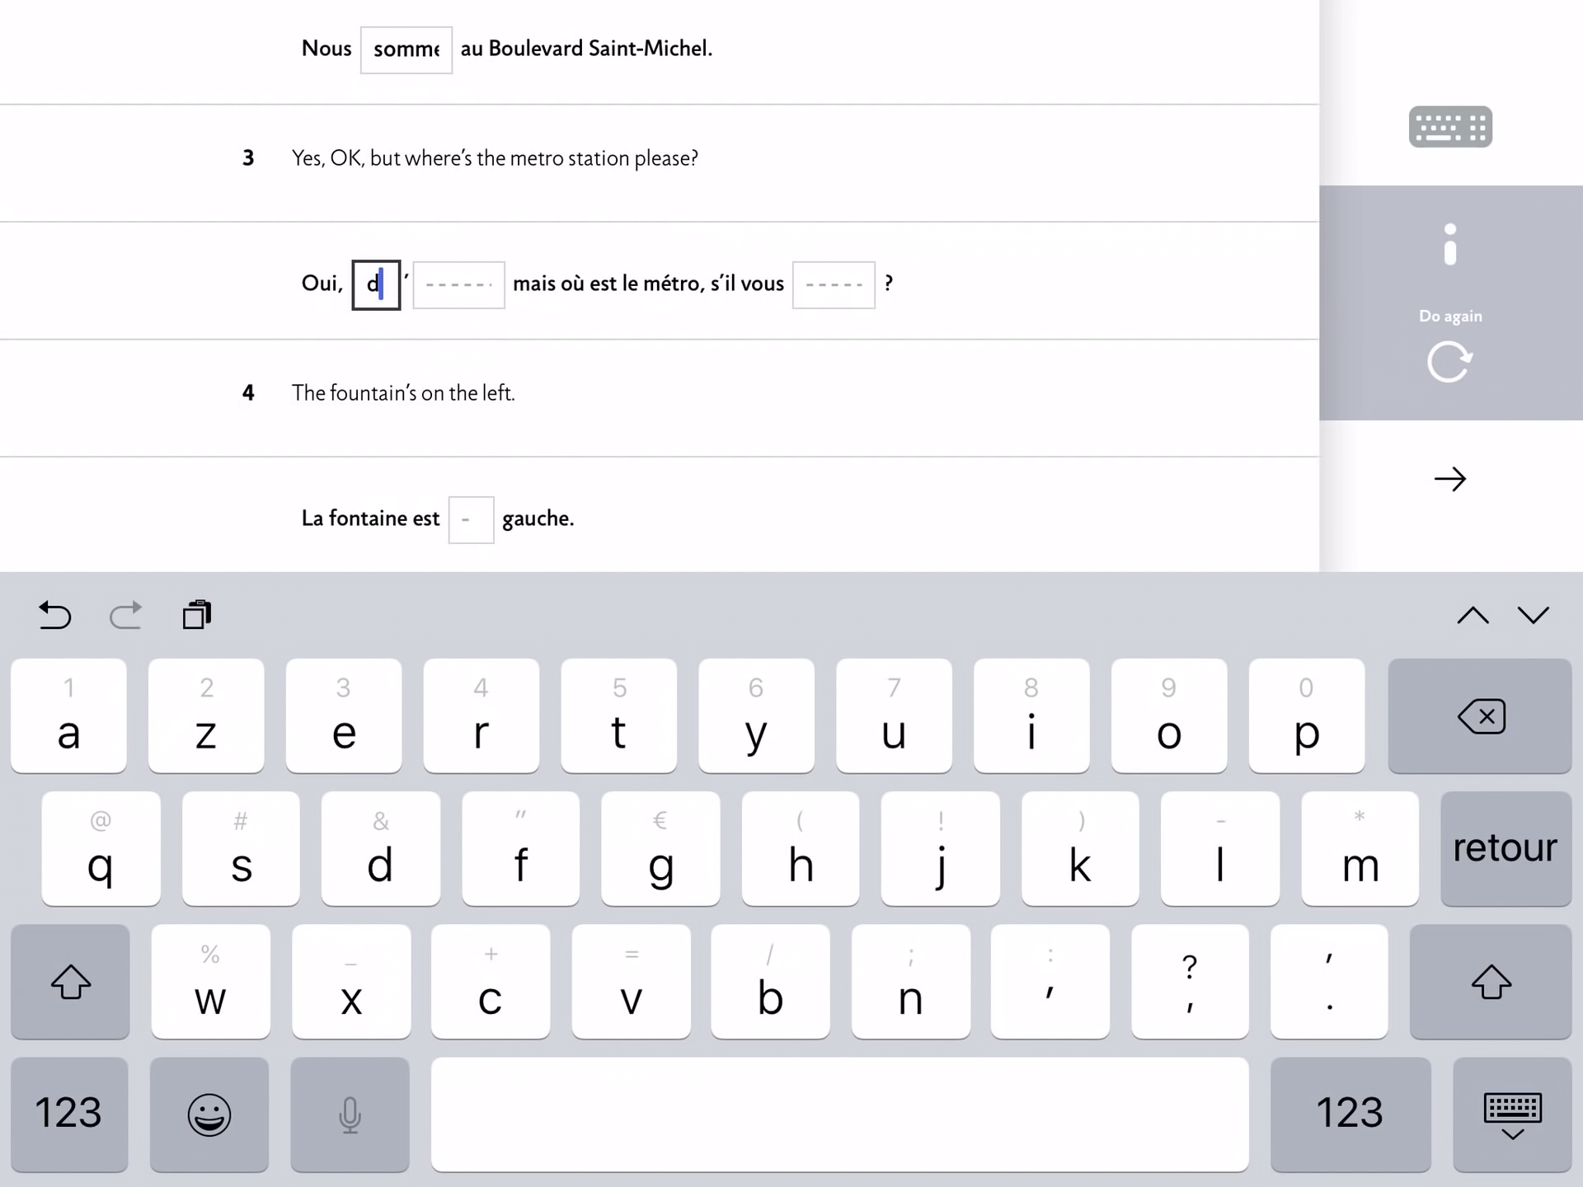
pyautogui.write('acc')
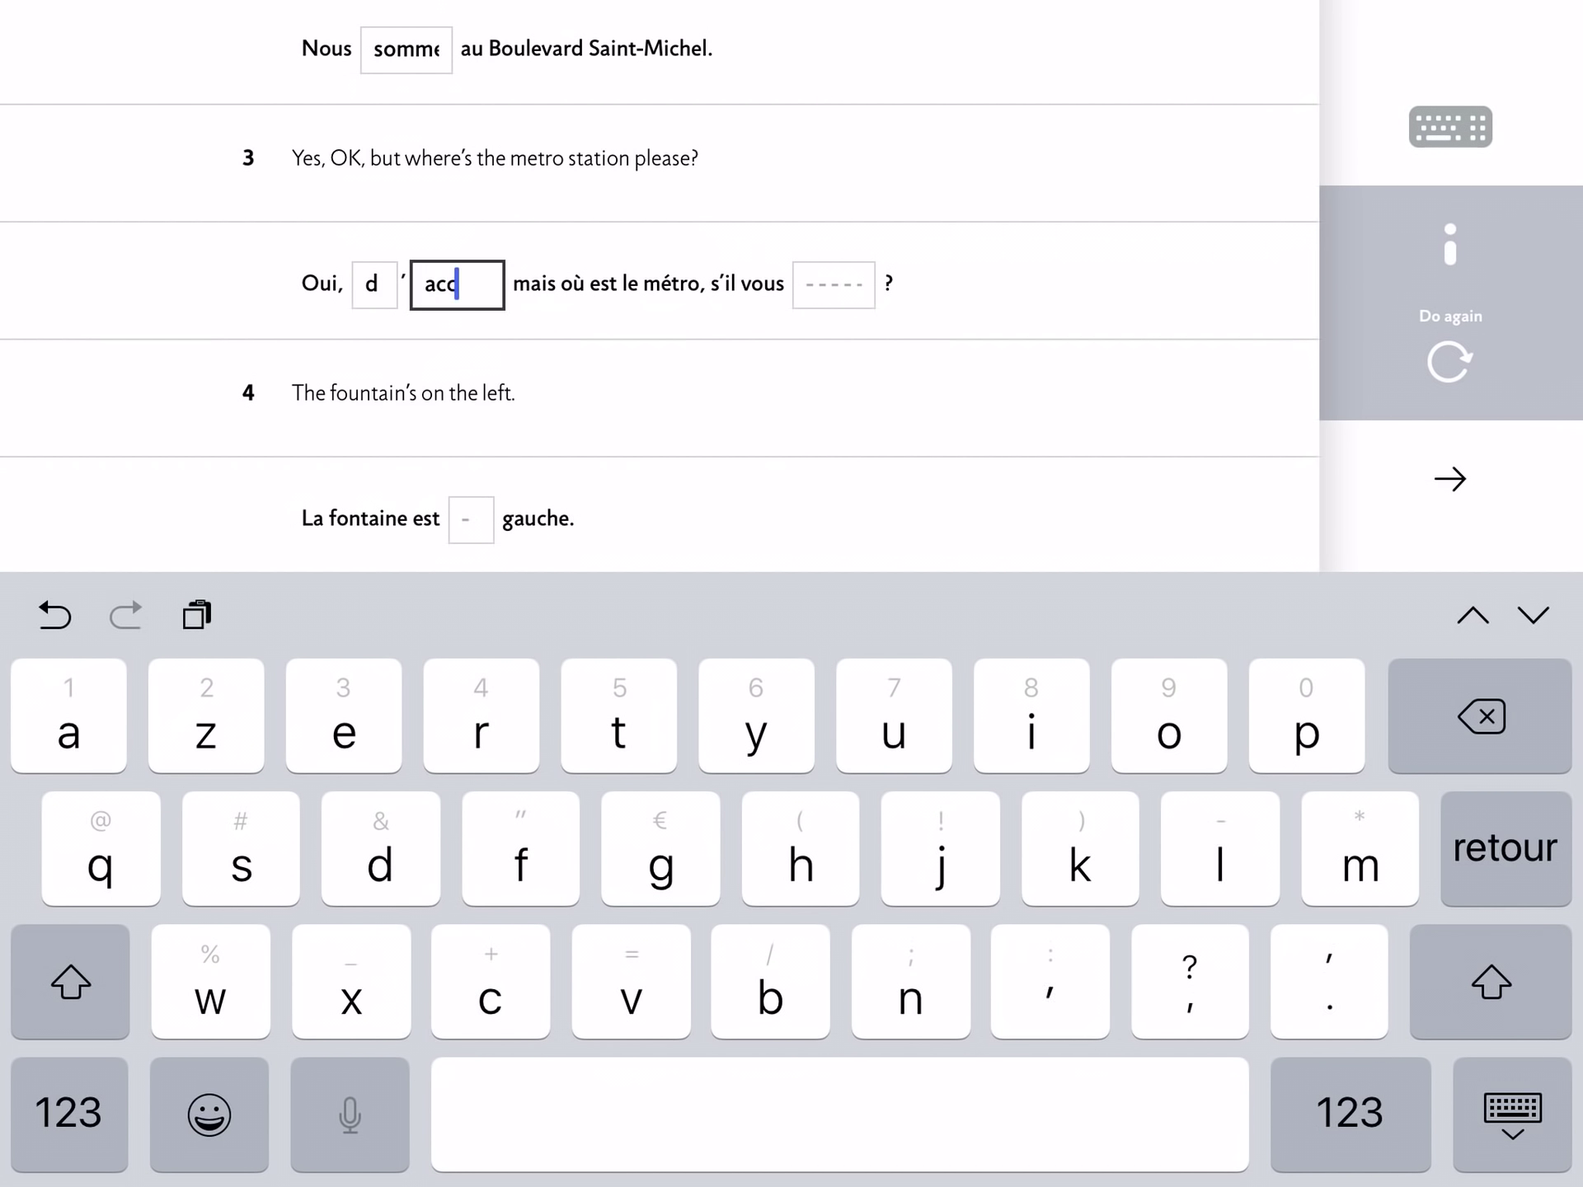
pyautogui.write('ord')
pyautogui.click(833, 284)
pyautogui.write('plaît')
pyautogui.click(471, 520)
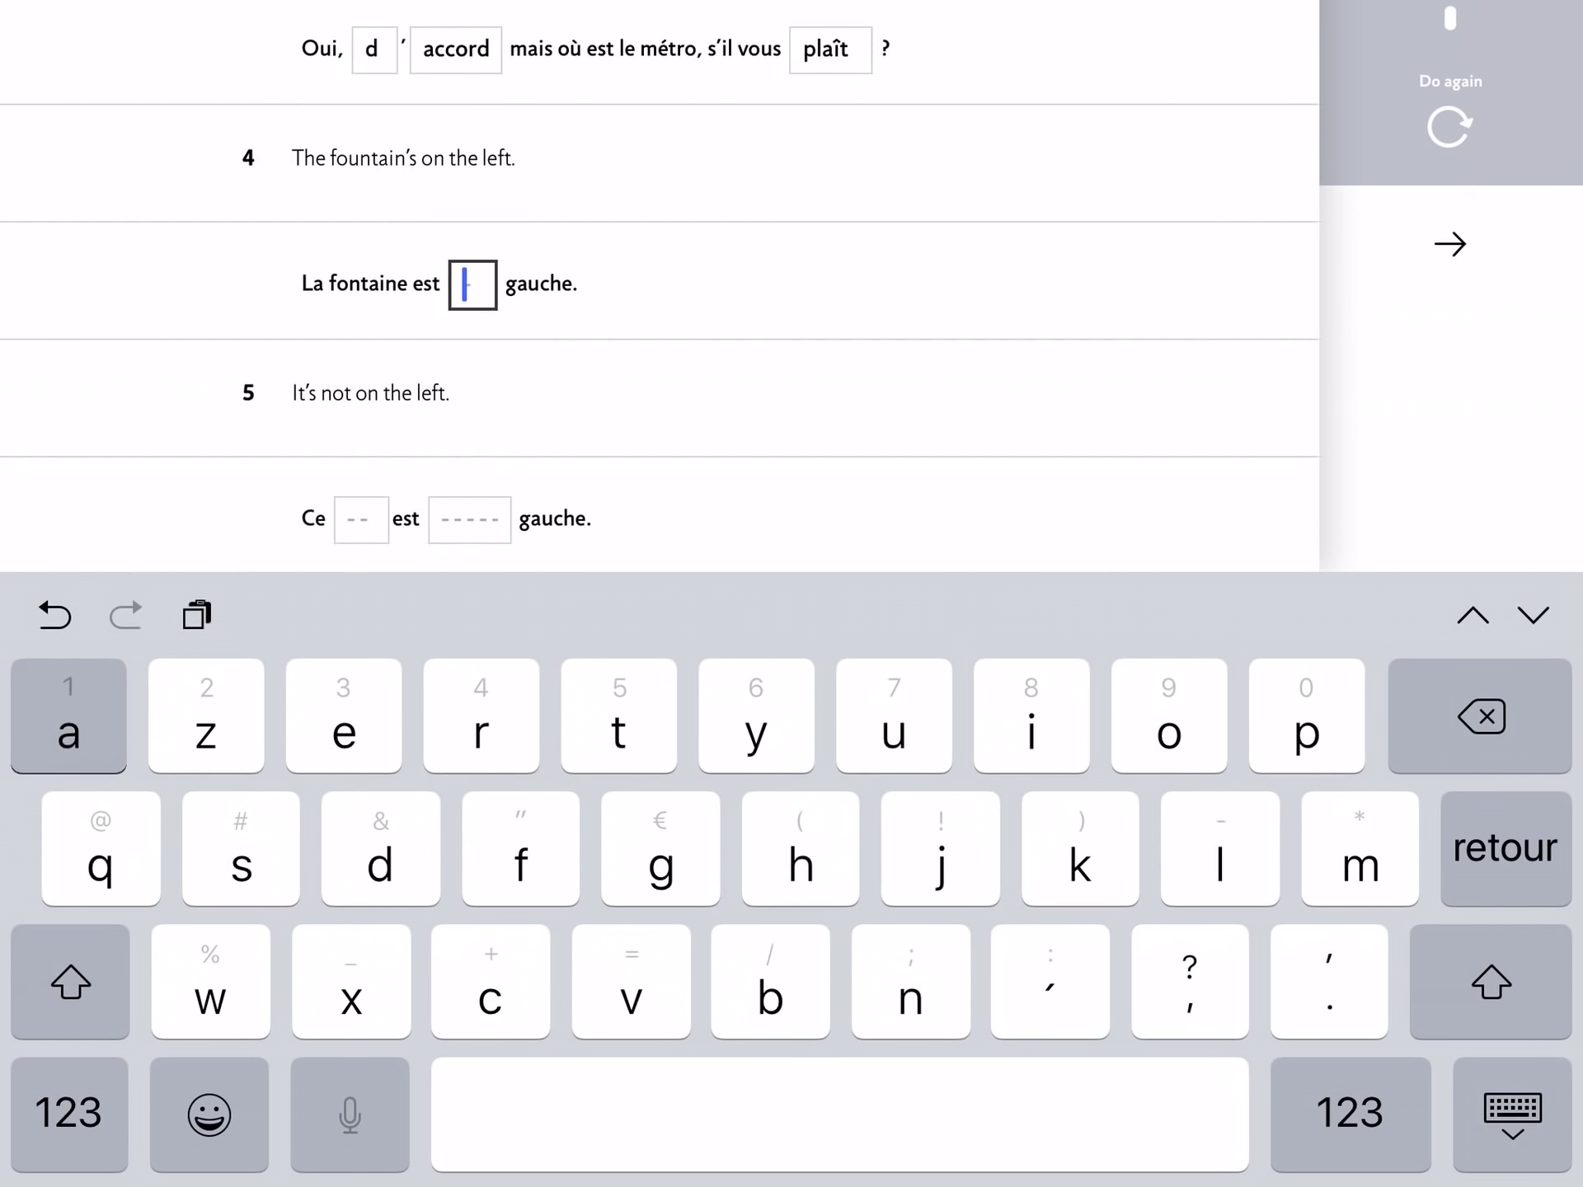
pyautogui.write("àn'pas à")
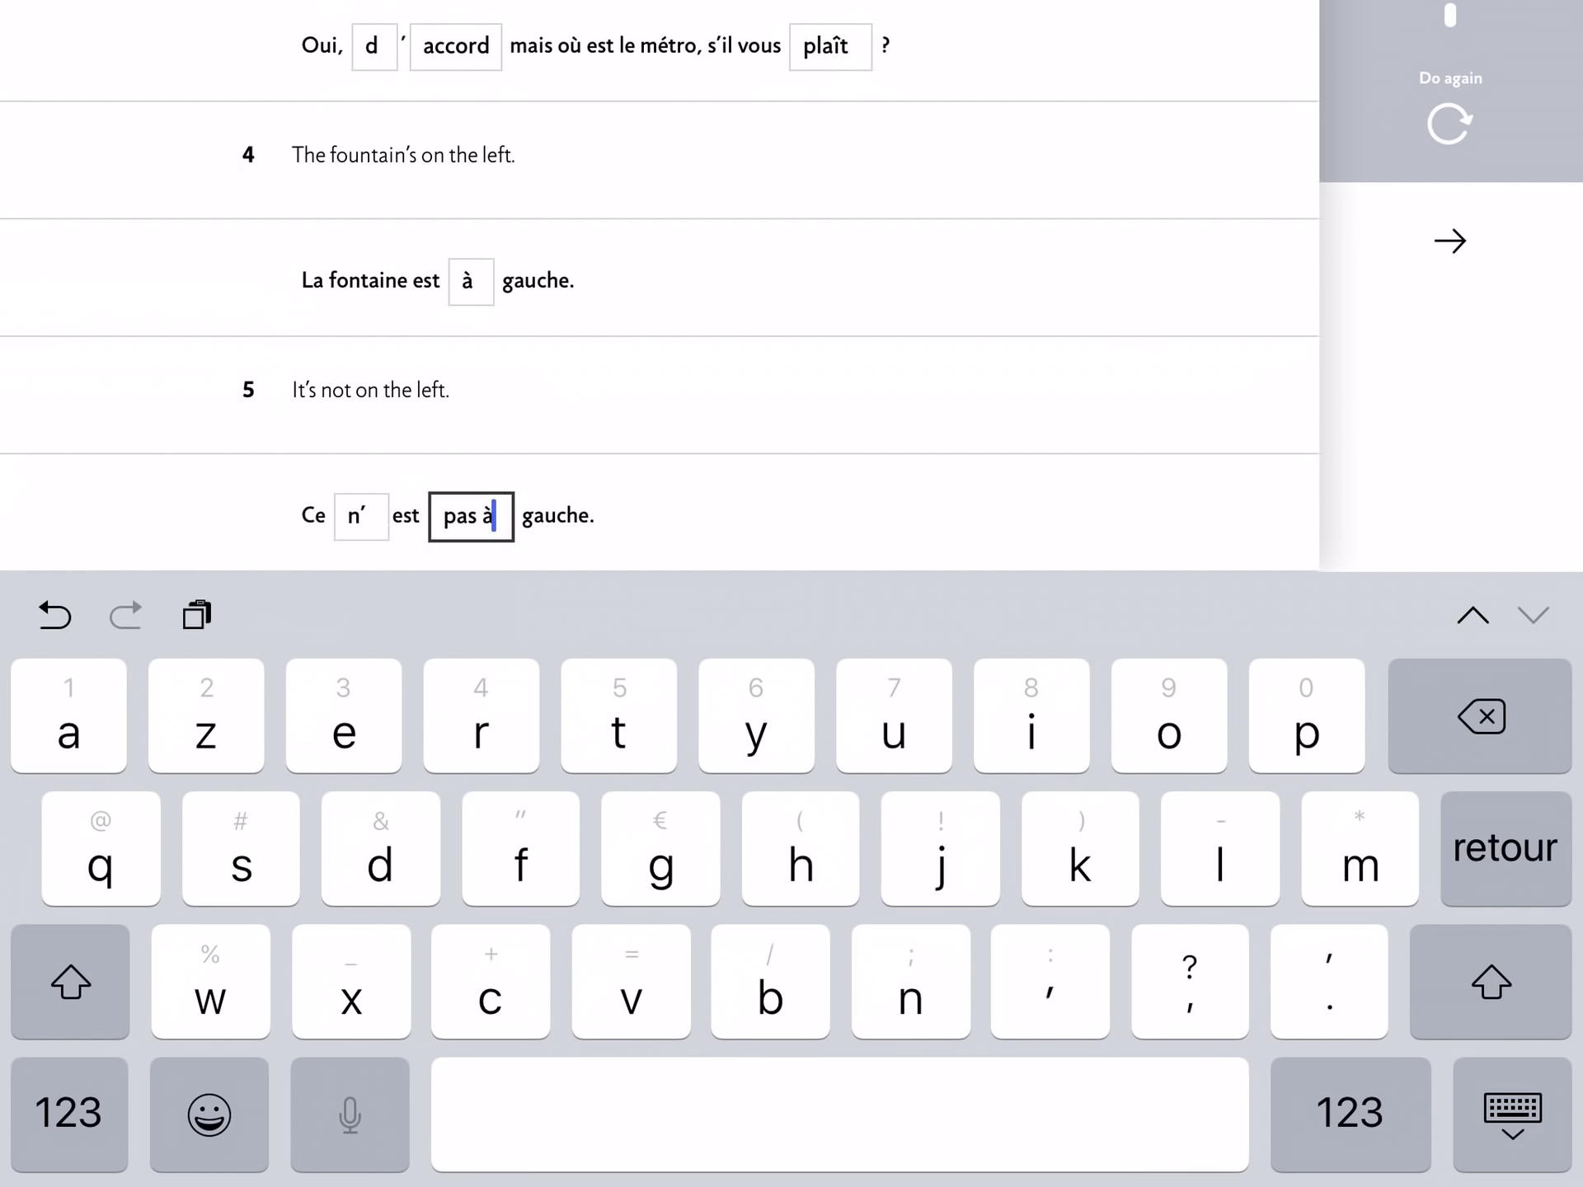
pyautogui.press('Return')
pyautogui.click(1451, 269)
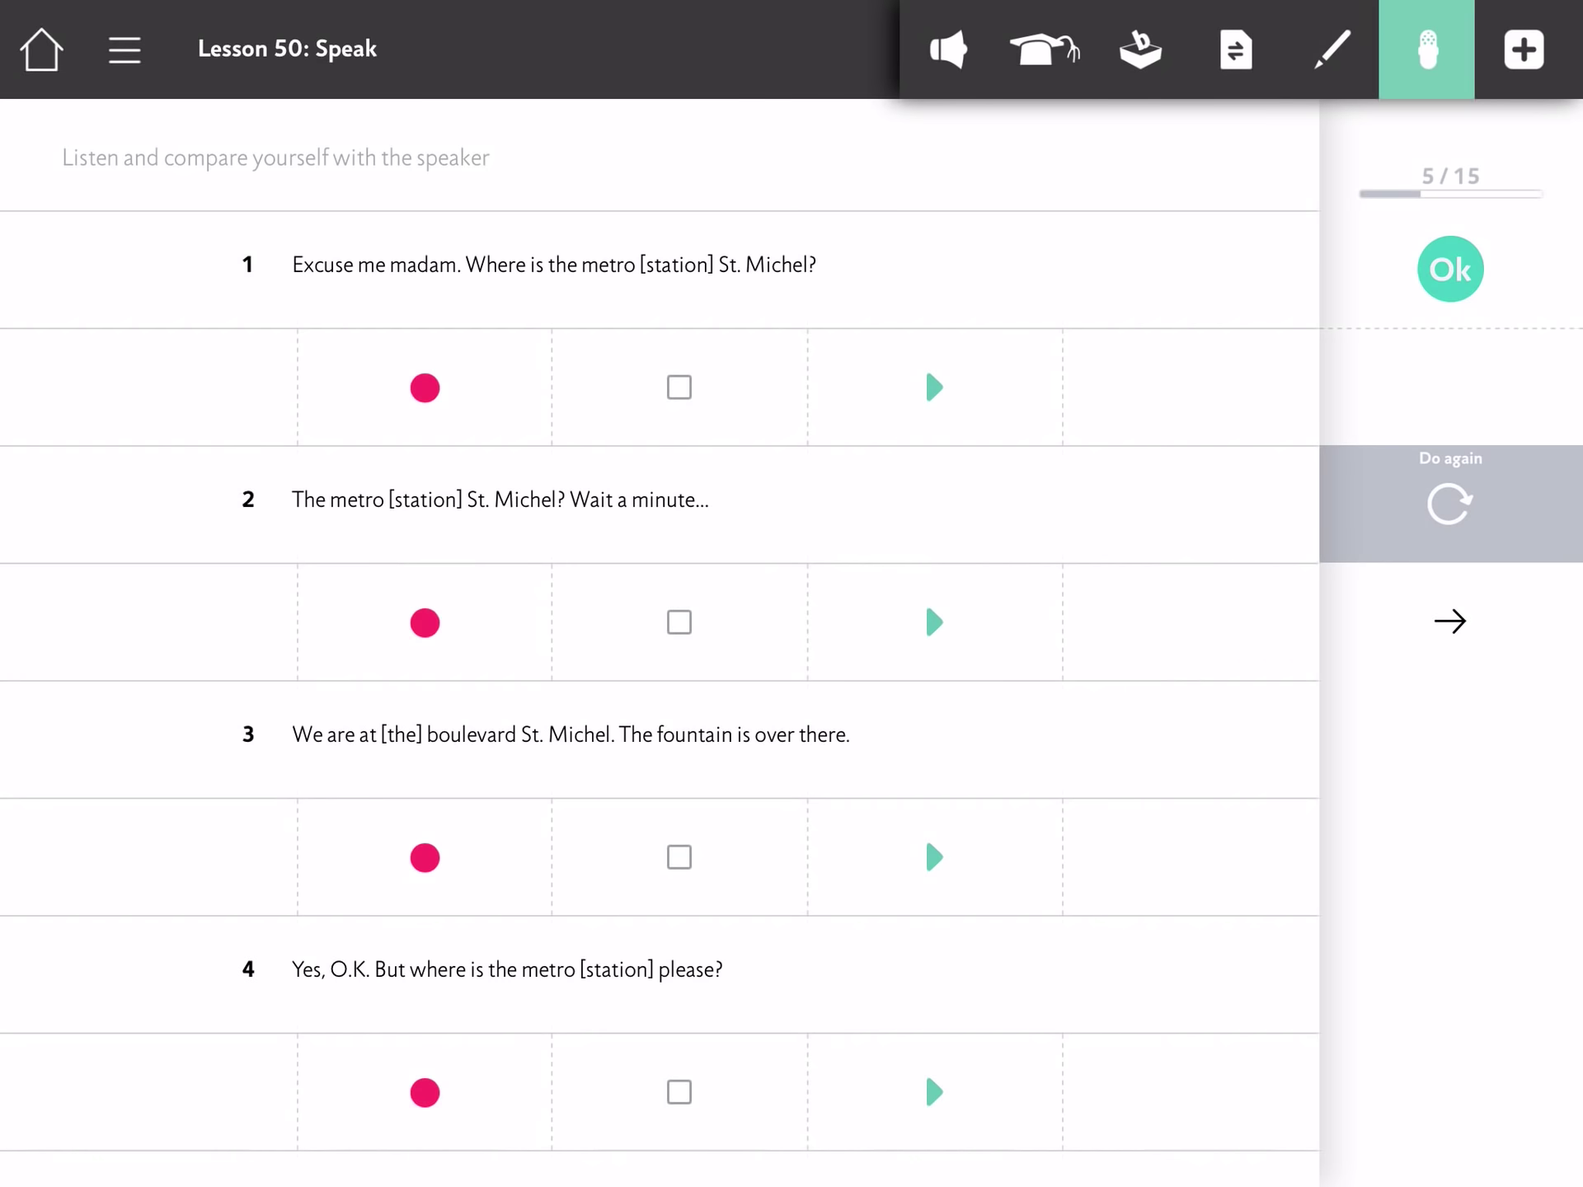
# Scroll up through the Speak exercise lines.
pyautogui.scroll(3, 660, 643)
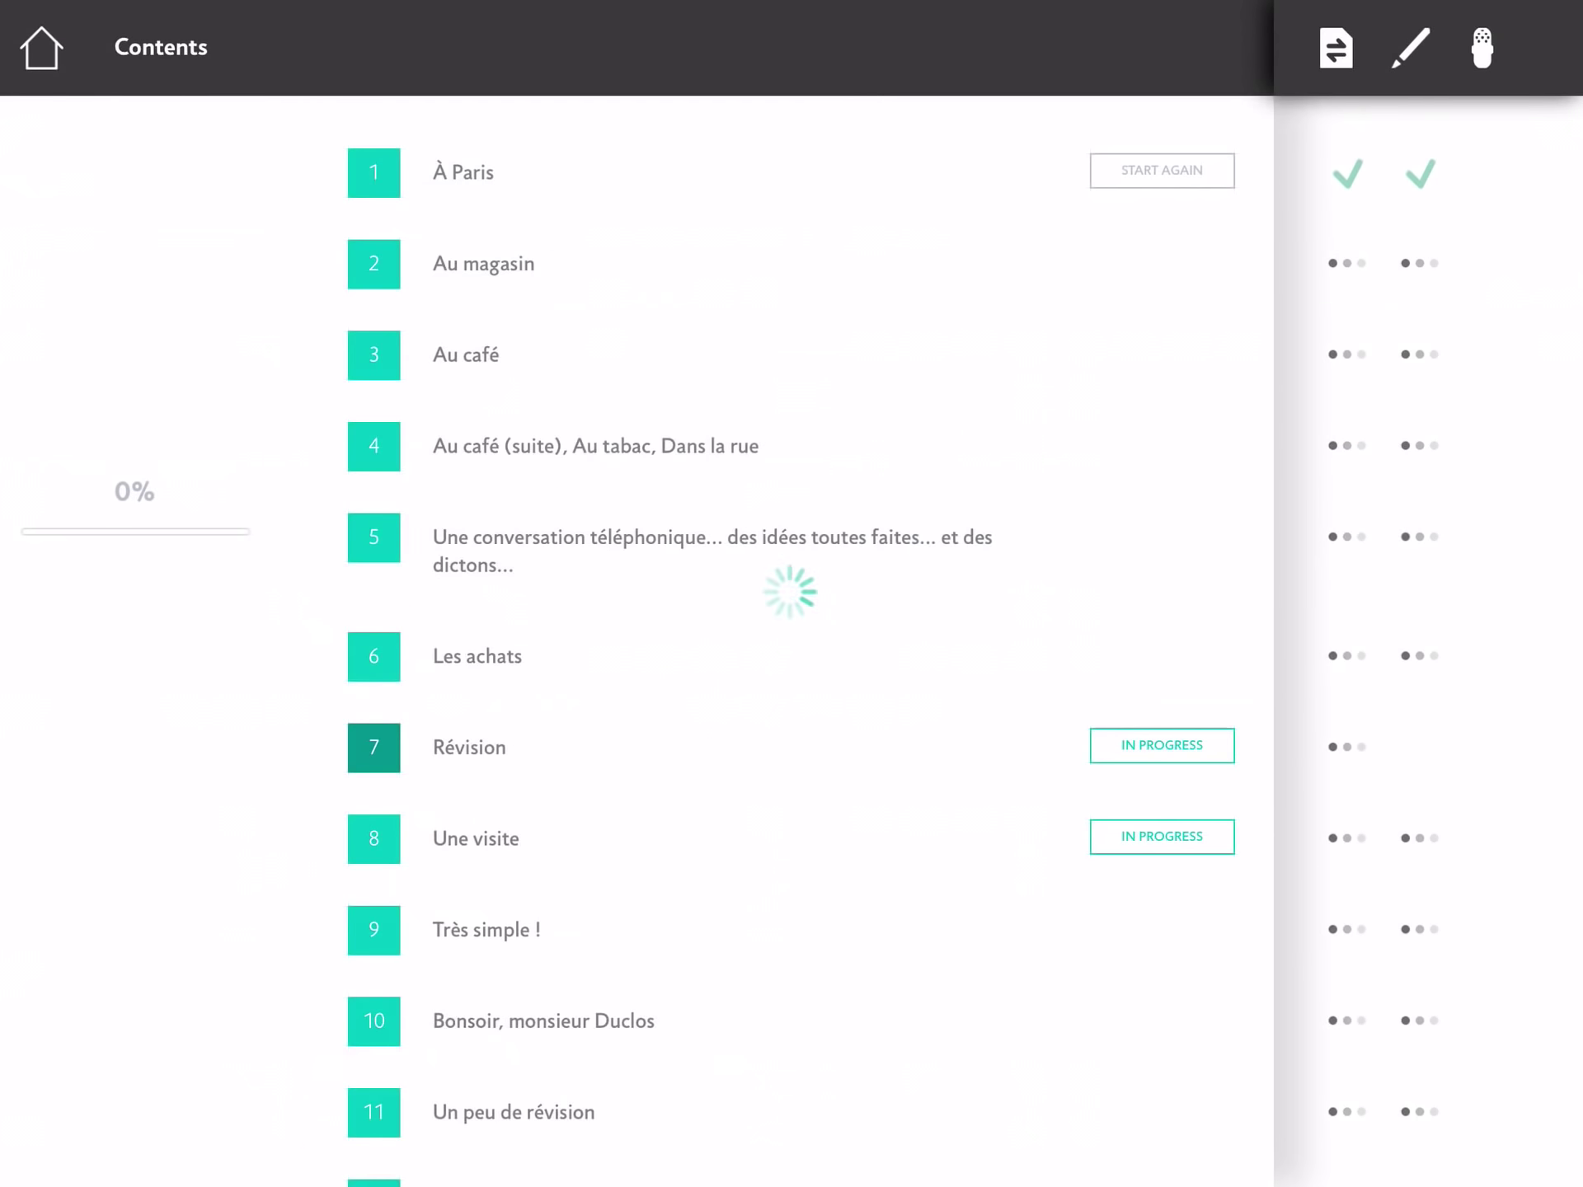
# View Lesson 1's Smile! and Keep it up! extras, then open its Check your progress panel.
pyautogui.click(69, 264)
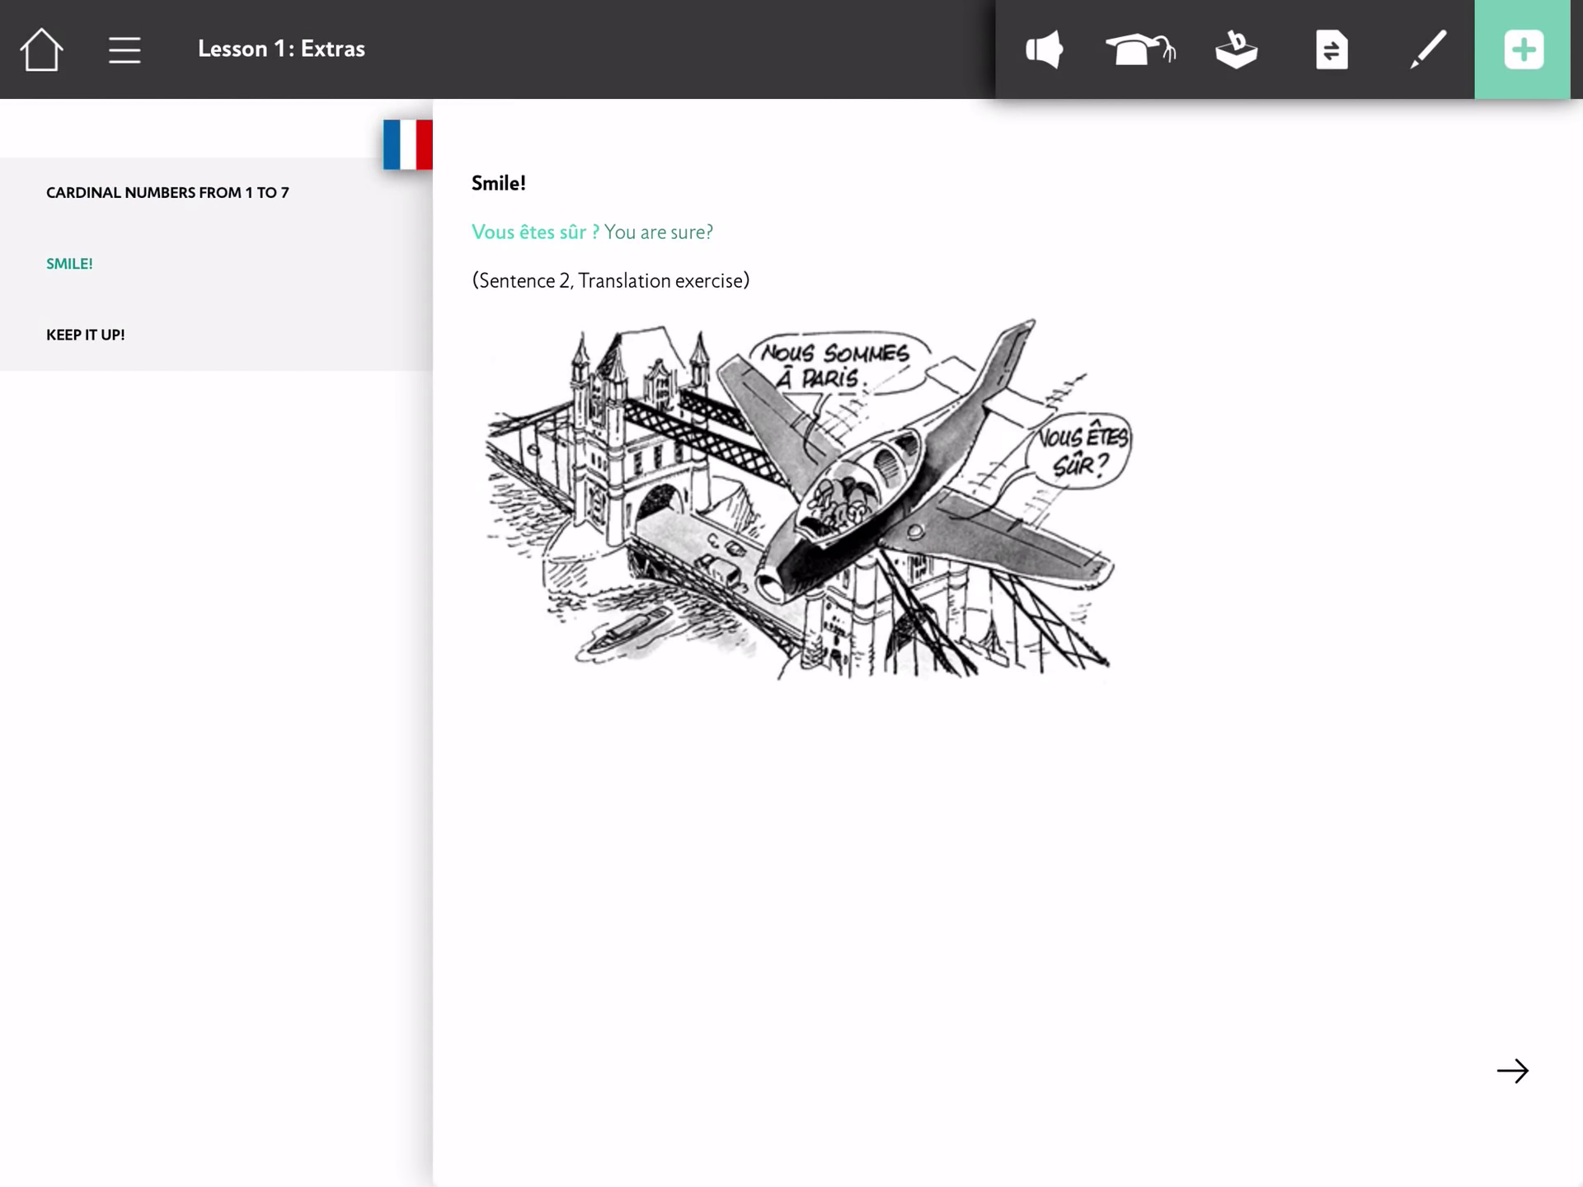
pyautogui.click(85, 334)
pyautogui.click(1524, 50)
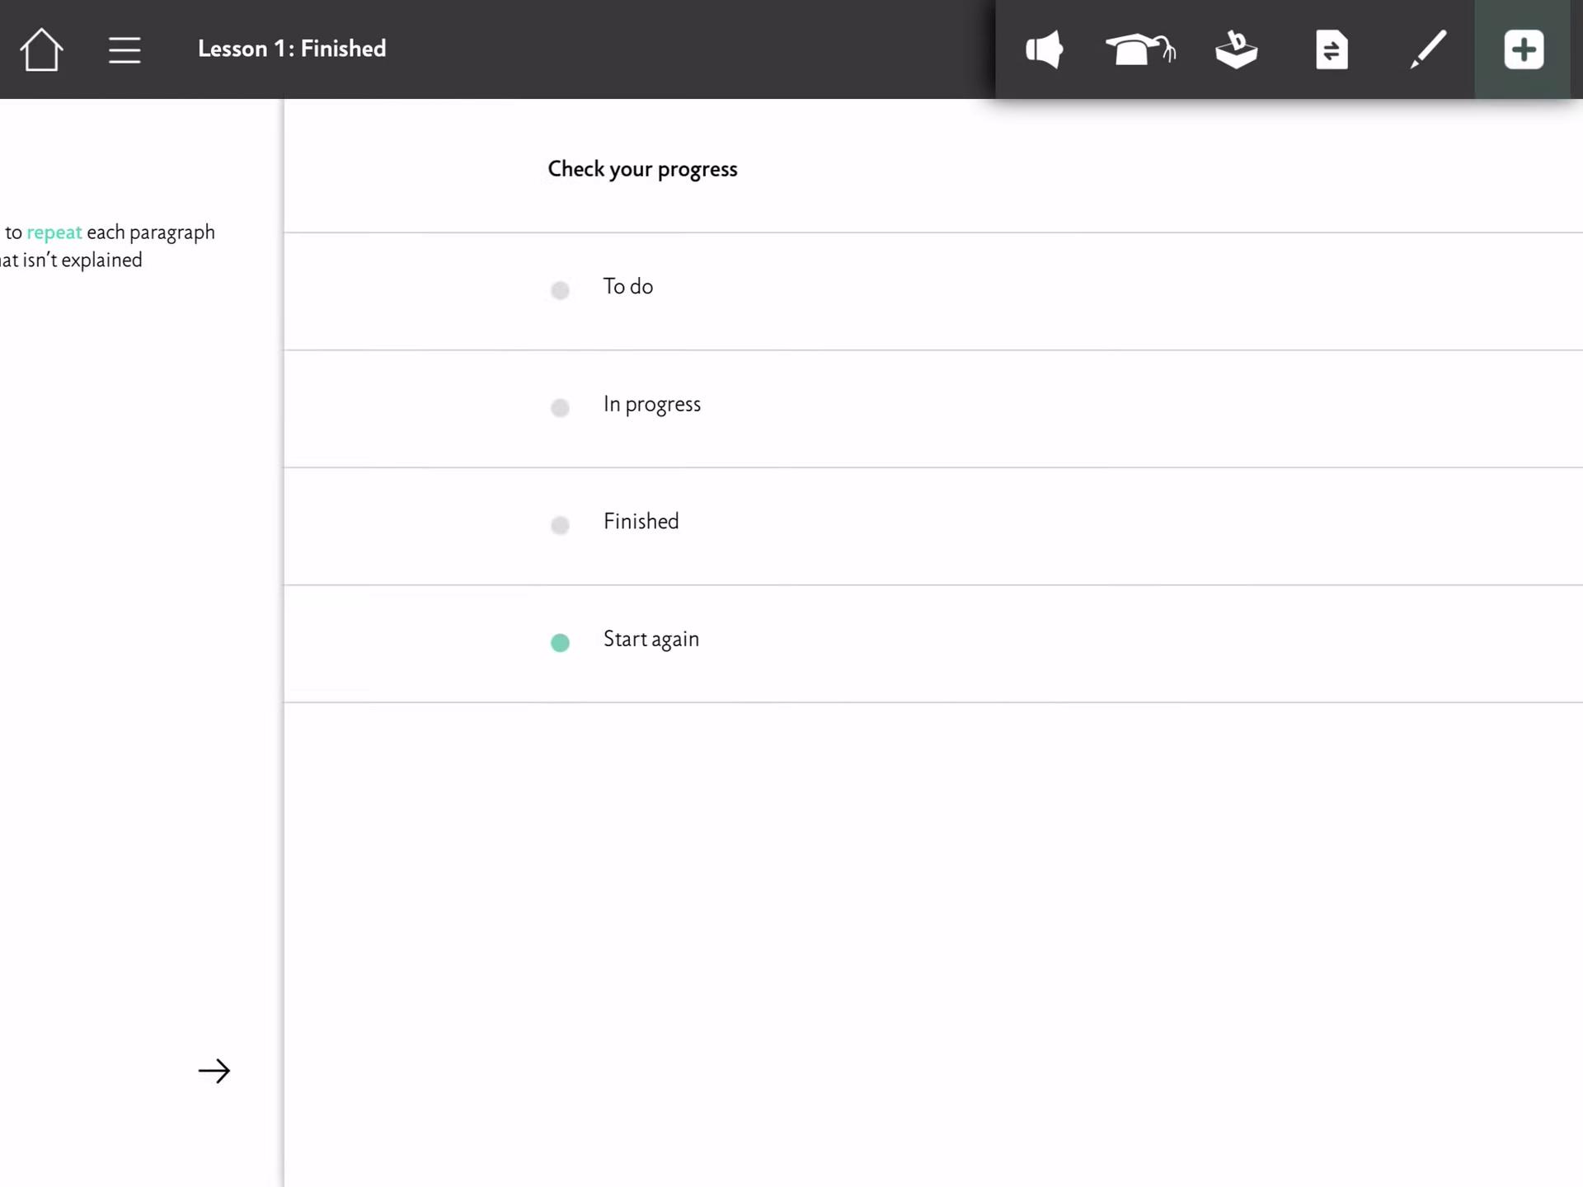